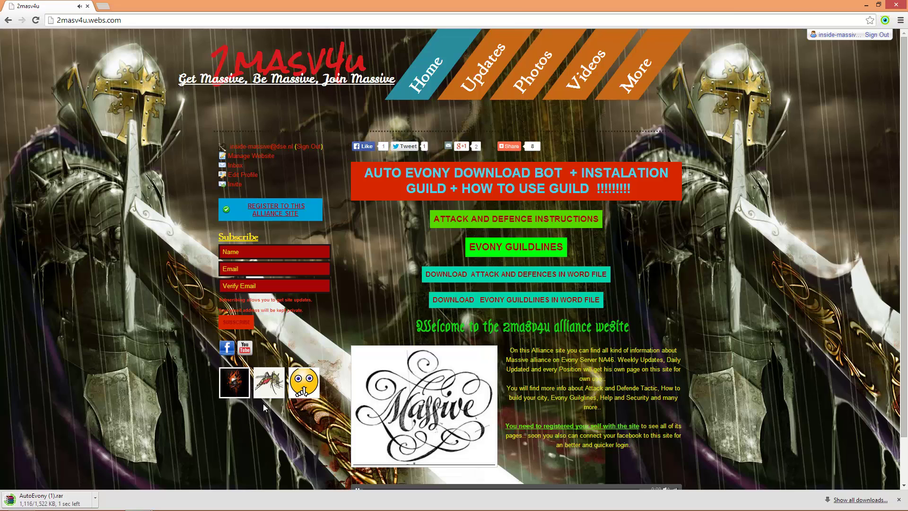
# Step: Show the downloading AutoEvony (1).rar file in its Downloads folder and get the browser window out of the way
pyautogui.click(95, 498)
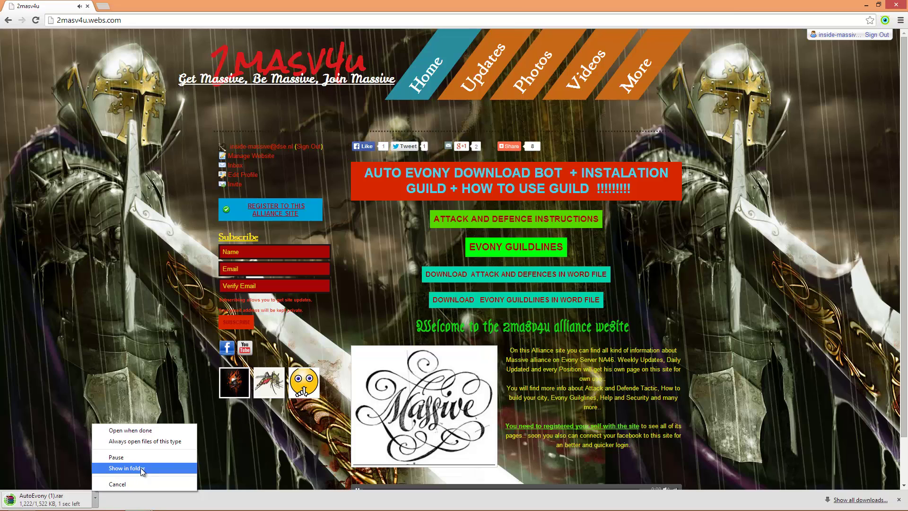
pyautogui.click(142, 471)
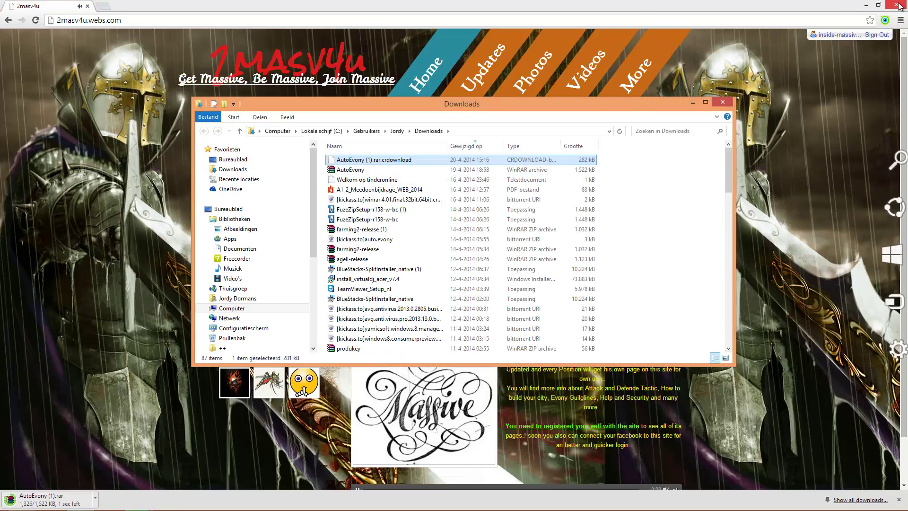
pyautogui.doubleClick(839, 13)
pyautogui.click(863, 7)
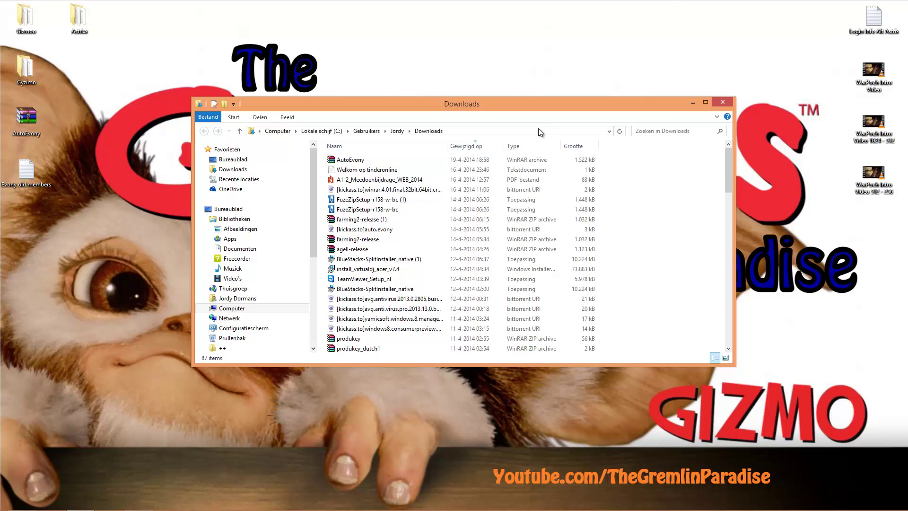
# Step: Move the AutoEvony archive from Downloads to the desktop, replacing the existing file, and close the Downloads window
pyautogui.click(370, 159)
pyautogui.moveTo(503, 102); pyautogui.dragTo(609, 57)
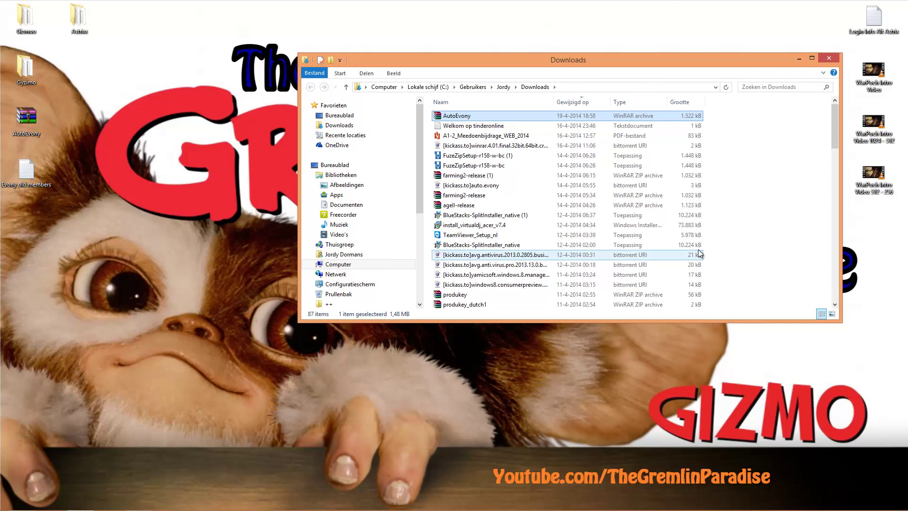
pyautogui.moveTo(504, 59); pyautogui.dragTo(529, 42)
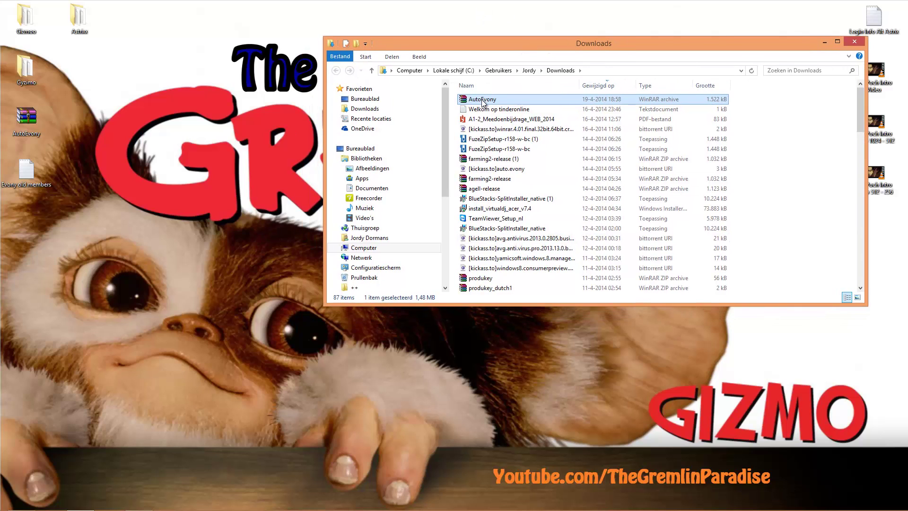
pyautogui.moveTo(476, 104); pyautogui.dragTo(318, 128)
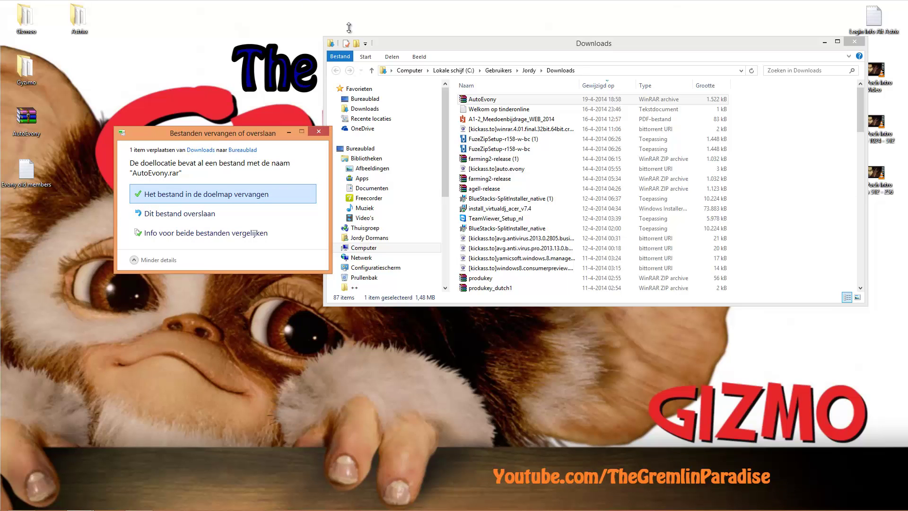
pyautogui.click(265, 195)
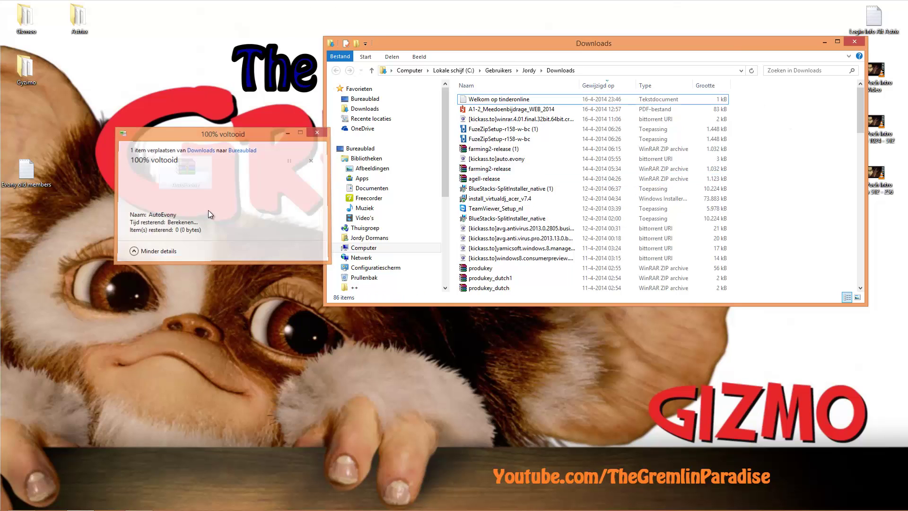
pyautogui.click(854, 42)
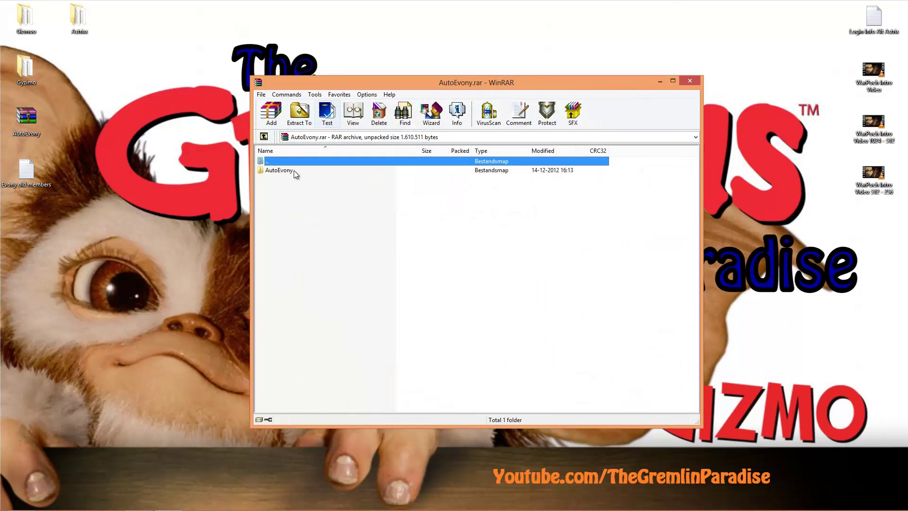
# Step: Extract the AutoEvony folder from the archive to the desktop and close WinRAR
pyautogui.click(290, 173)
pyautogui.doubleClick(286, 171)
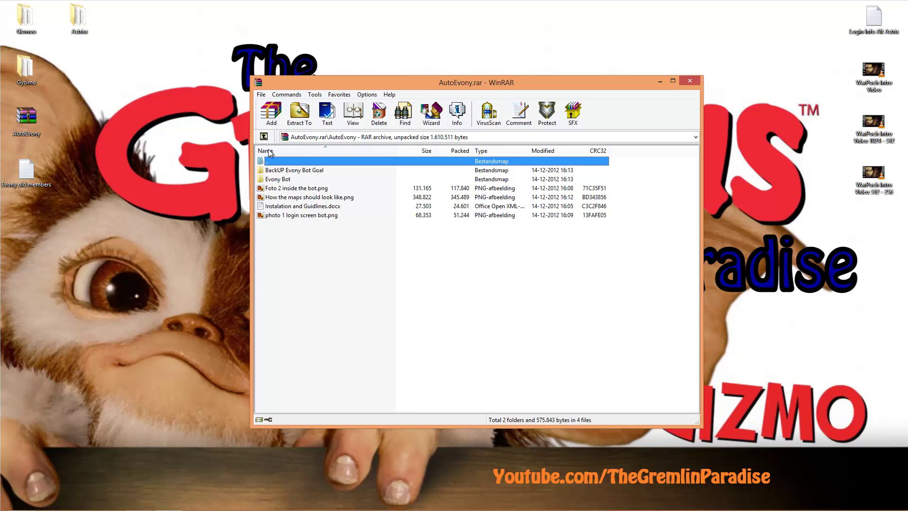
pyautogui.doubleClick(267, 161)
pyautogui.moveTo(277, 171); pyautogui.dragTo(292, 120)
pyautogui.click(689, 81)
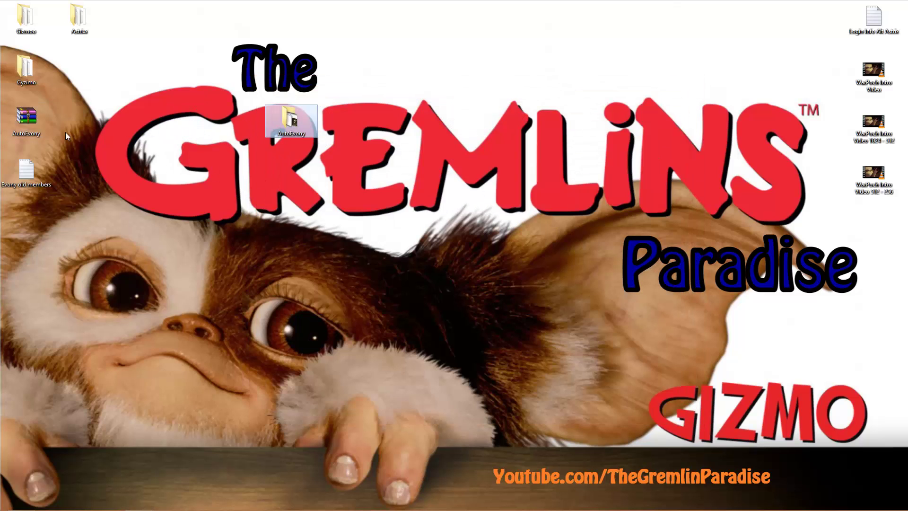
# Step: Move the Evony Bot folder out of the extracted AutoEvony folder to the desktop and remove it from there
pyautogui.moveTo(28, 120)
pyautogui.mouseDown()
pyautogui.moveTo(312, 223)
pyautogui.moveTo(140, 127)
pyautogui.moveTo(29, 120)
pyautogui.mouseUp()
pyautogui.doubleClick(27, 119)
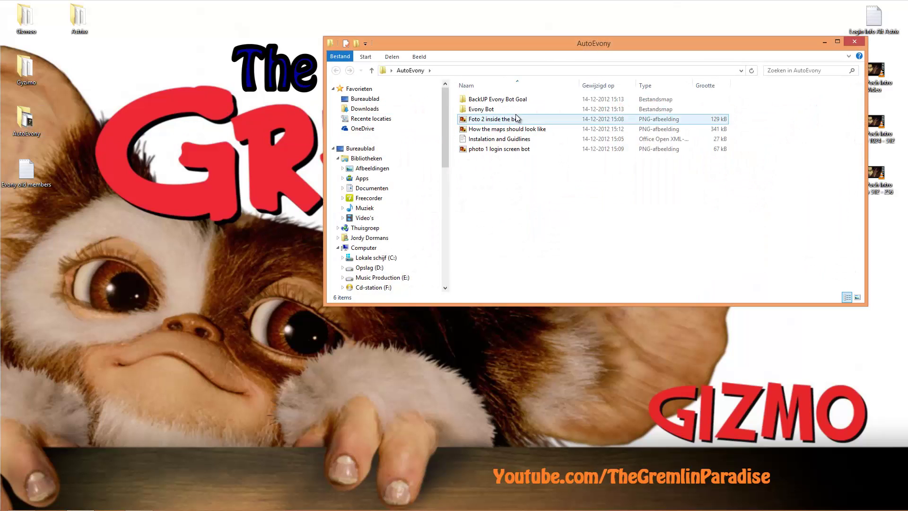
pyautogui.moveTo(495, 107); pyautogui.dragTo(84, 99)
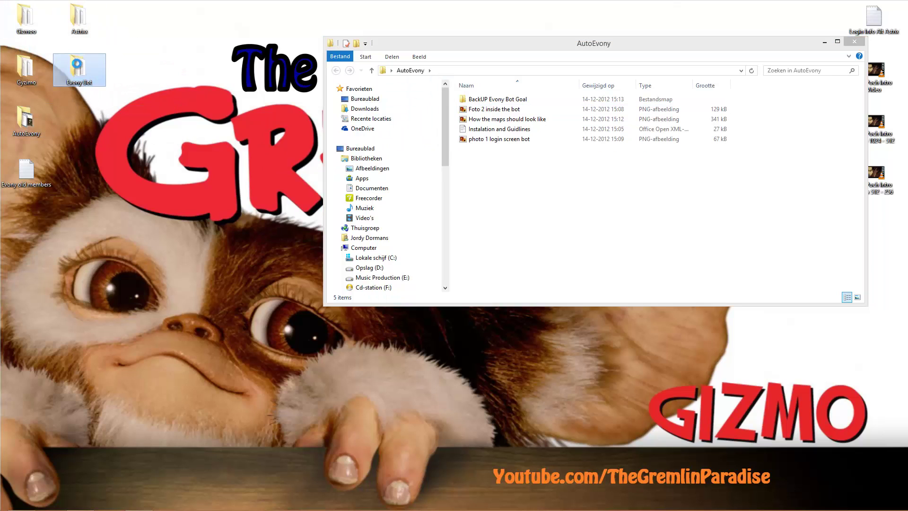
pyautogui.rightClick(79, 77)
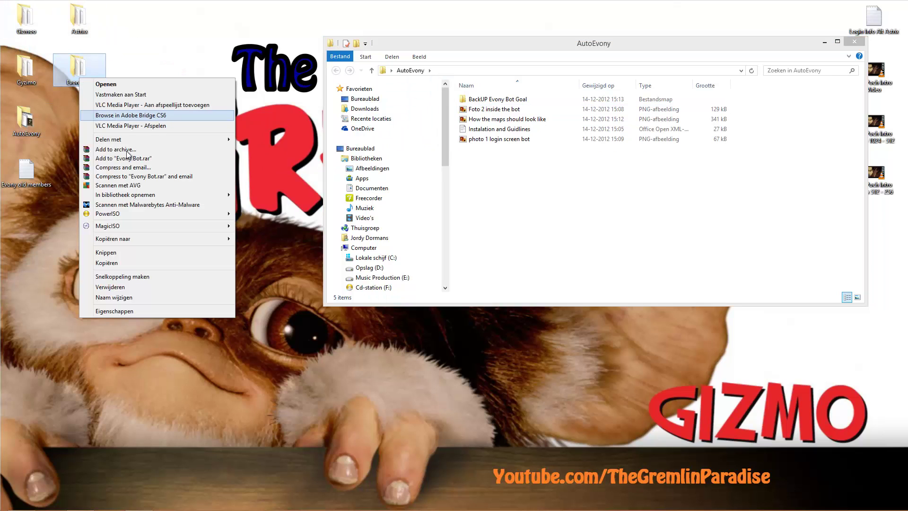
pyautogui.click(156, 355)
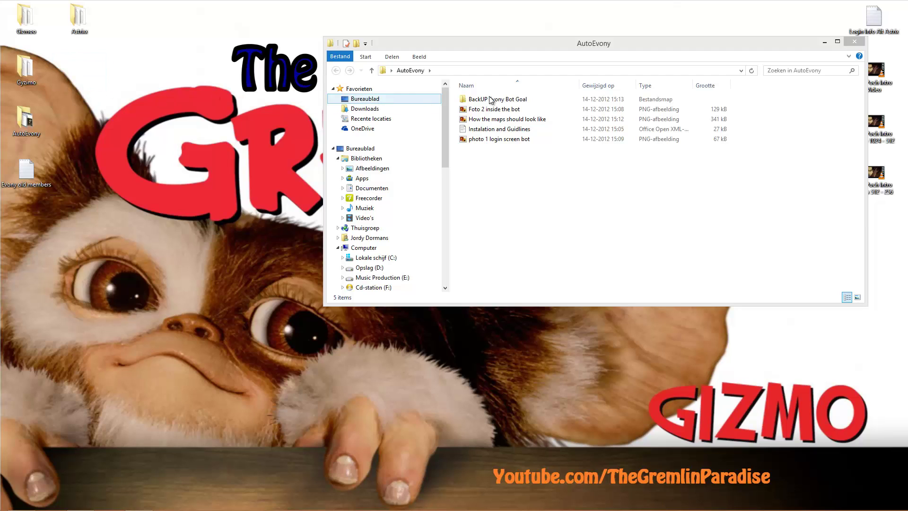
# Step: Look through the AutoEvony folder's guide files and view the "Foto 2 inside the bot" image
pyautogui.click(567, 132)
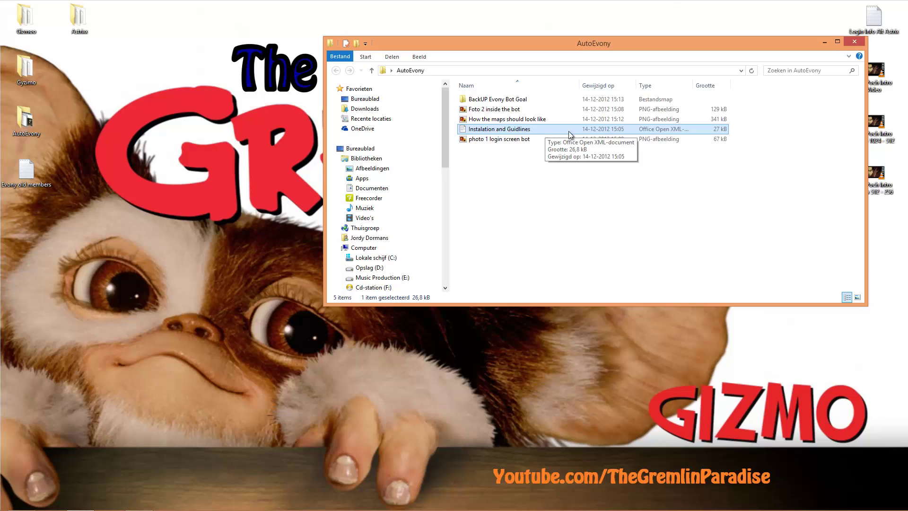
pyautogui.click(513, 119)
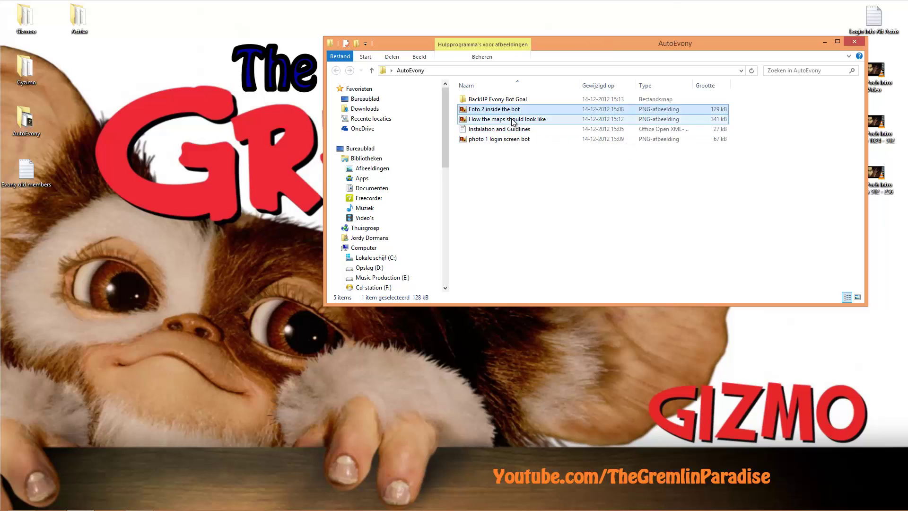
pyautogui.click(504, 138)
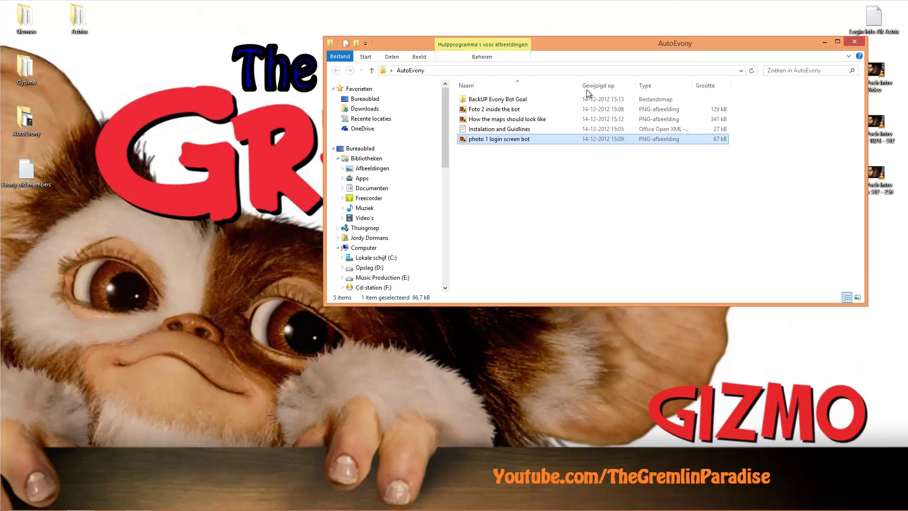
pyautogui.click(497, 109)
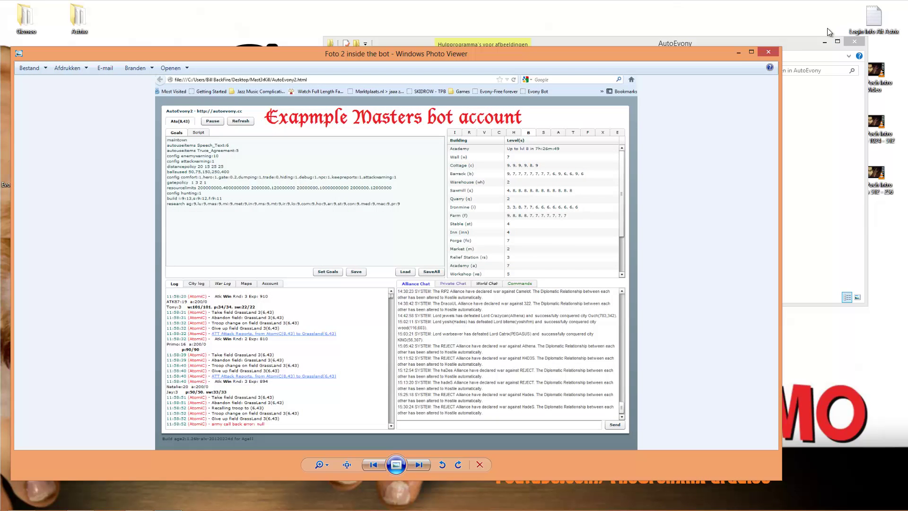
pyautogui.click(767, 53)
# Step: View the "photo 1 login screen bot" and "How the maps should look like" images, closing each one
pyautogui.click(501, 141)
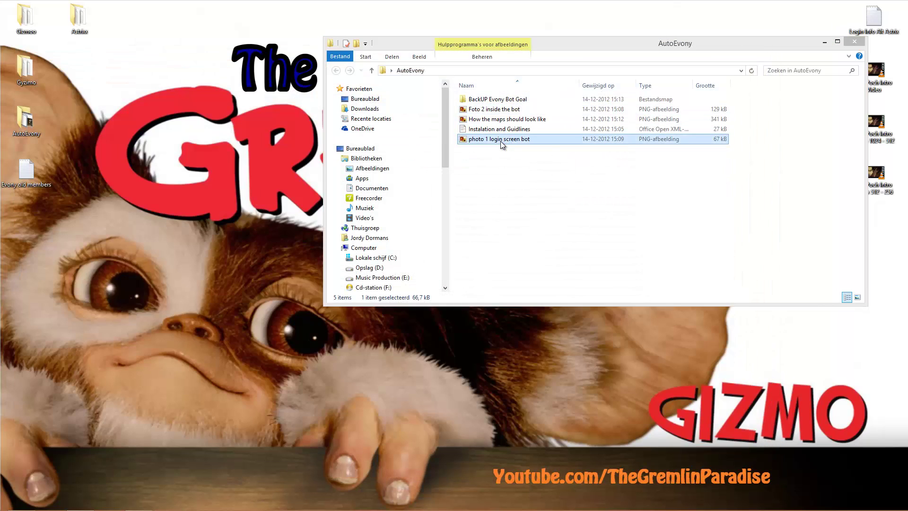
pyautogui.click(768, 52)
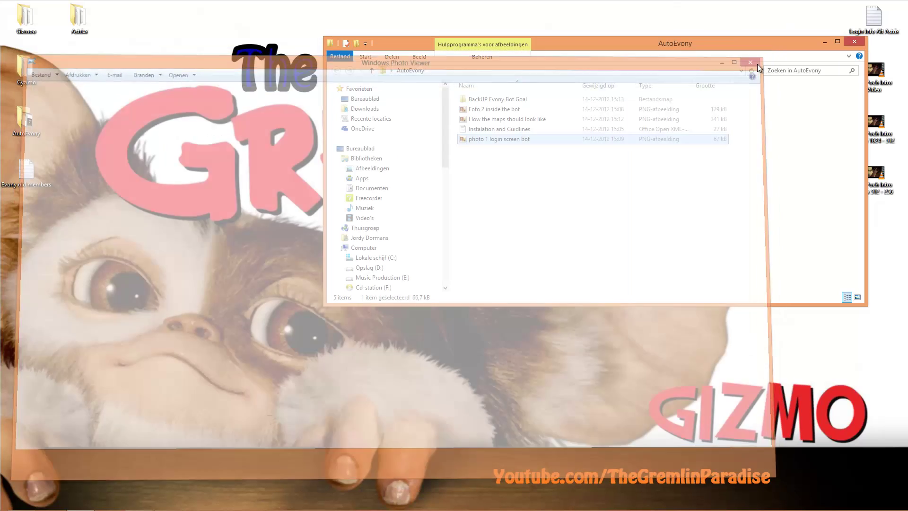
pyautogui.doubleClick(498, 121)
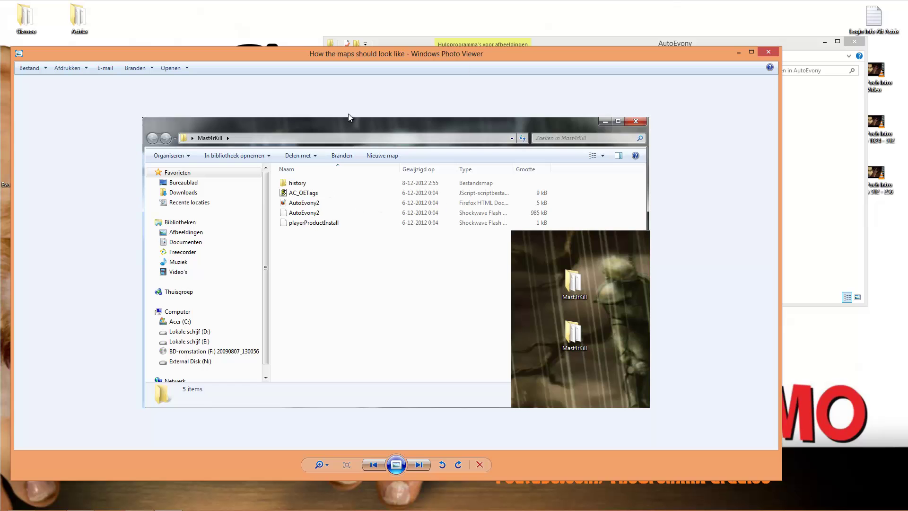
pyautogui.click(767, 52)
pyautogui.moveTo(769, 50); pyautogui.dragTo(580, 72)
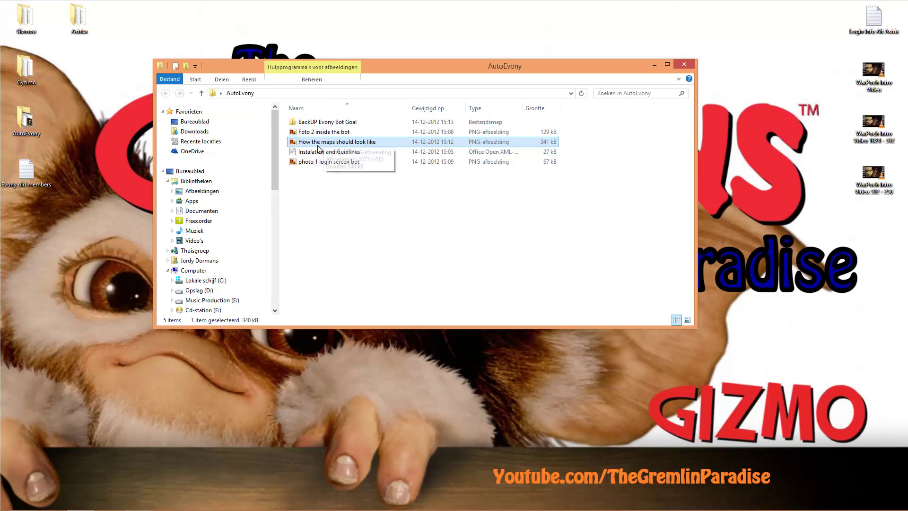
pyautogui.moveTo(400, 65); pyautogui.dragTo(425, 98)
pyautogui.moveTo(553, 30); pyautogui.dragTo(458, 91)
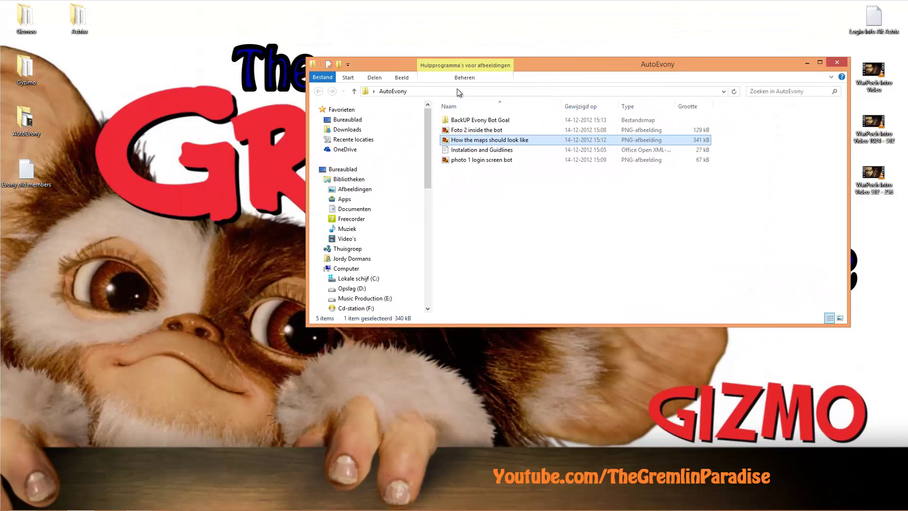
pyautogui.moveTo(568, 78); pyautogui.dragTo(500, 115)
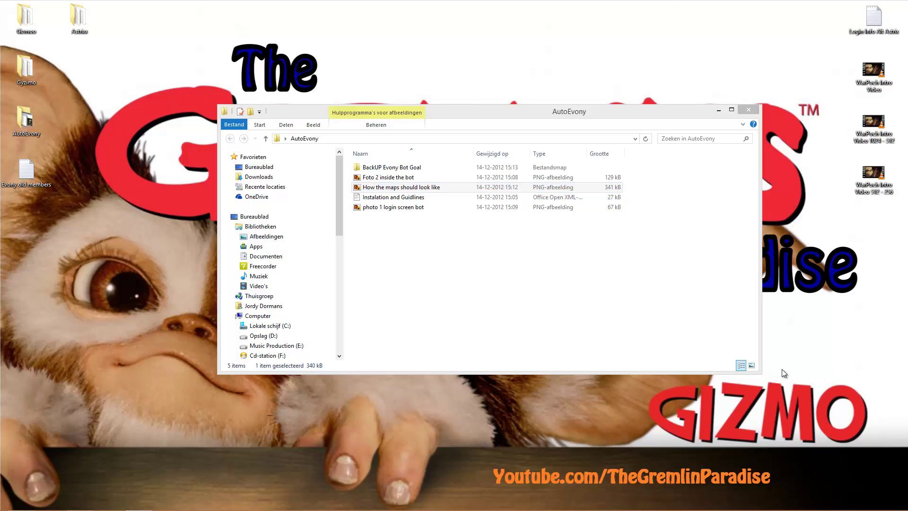
pyautogui.moveTo(473, 111); pyautogui.dragTo(460, 79)
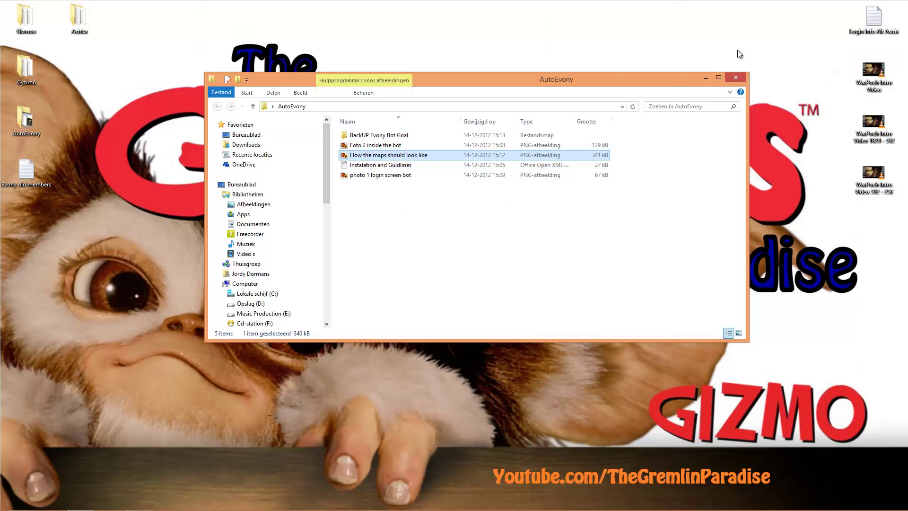
# Step: Close the folder window, view the autoevony.cc forum home page in Chrome, and close the browser
pyautogui.click(741, 79)
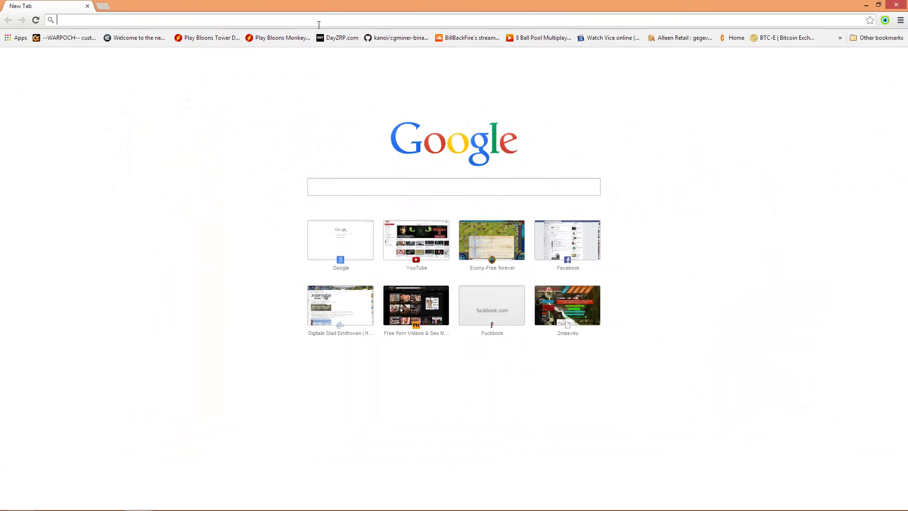
pyautogui.write('auroevony.cc')
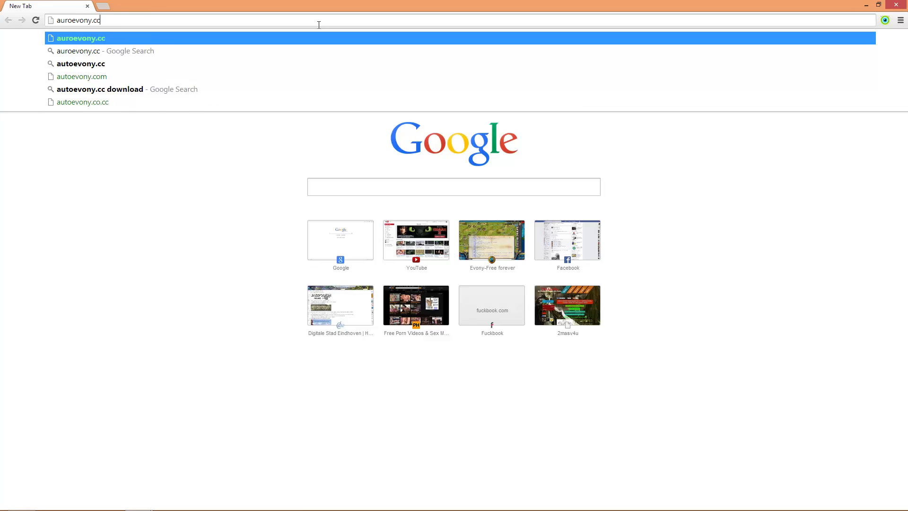
pyautogui.press('Return')
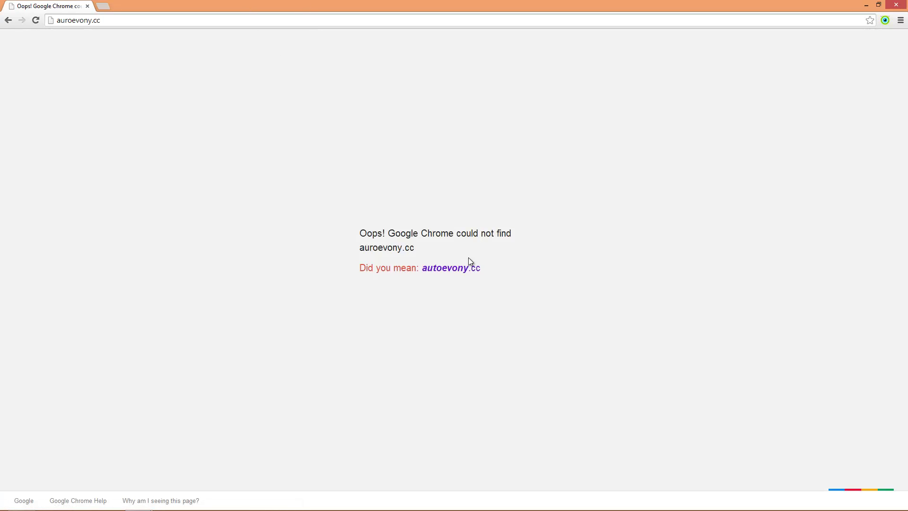
pyautogui.click(469, 270)
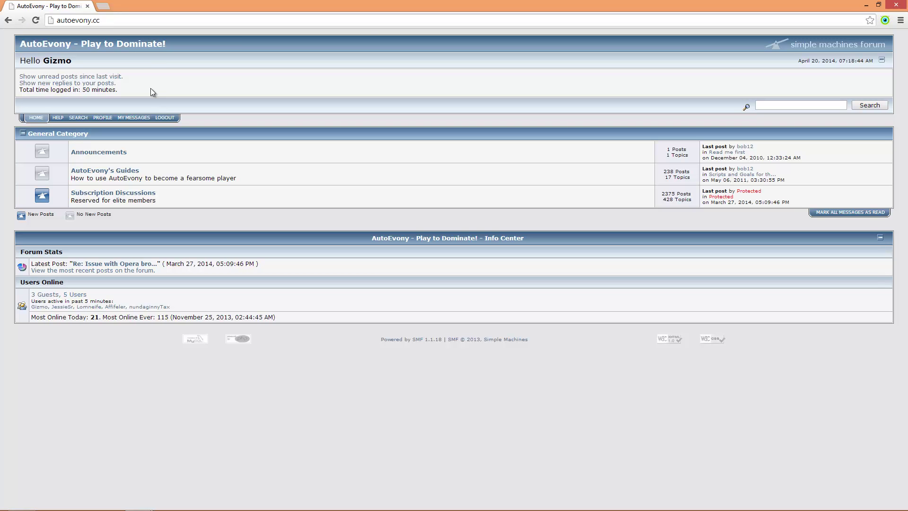
pyautogui.moveTo(58, 61); pyautogui.dragTo(30, 61)
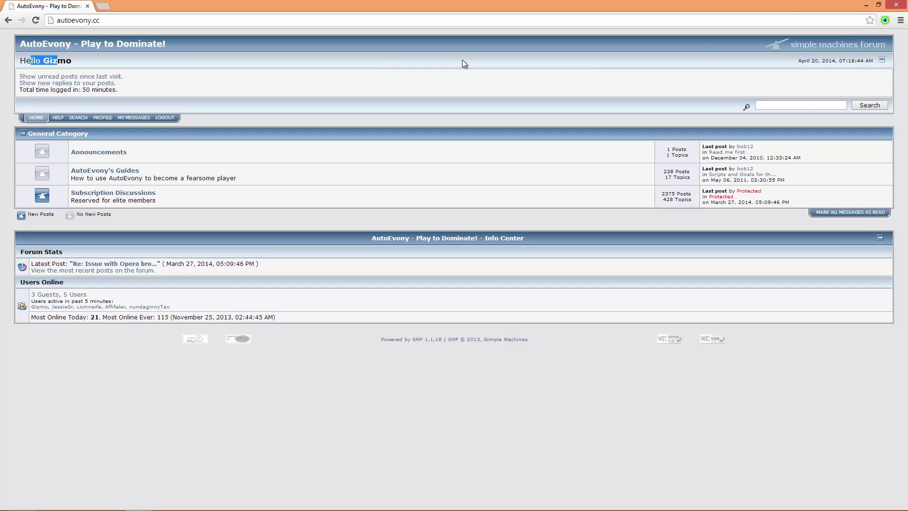
pyautogui.click(897, 7)
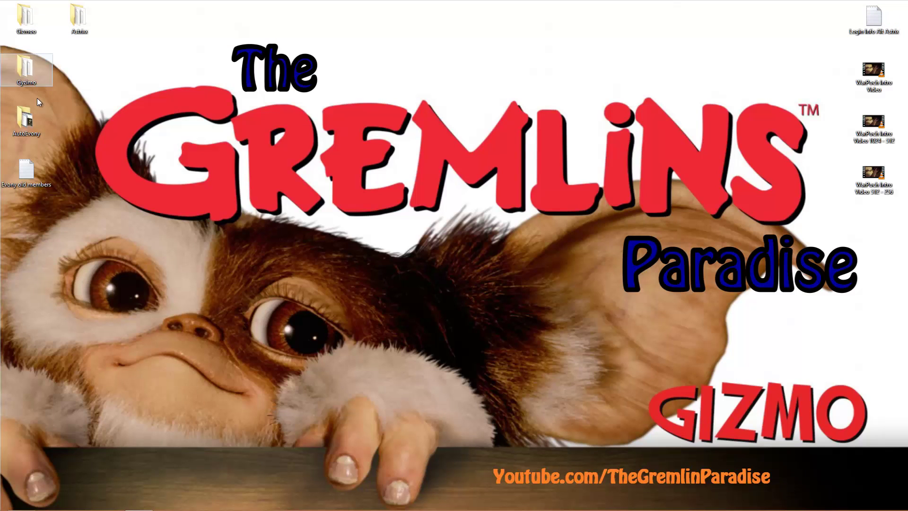
# Step: Extract the Evony Bot folder from AutoEvony (1).rar in Downloads to the desktop and close the open windows
pyautogui.doubleClick(26, 122)
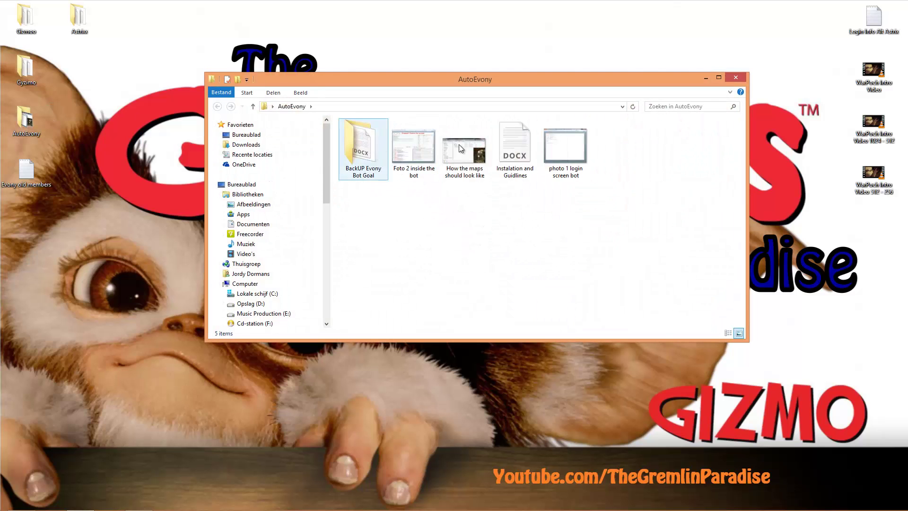
pyautogui.click(734, 78)
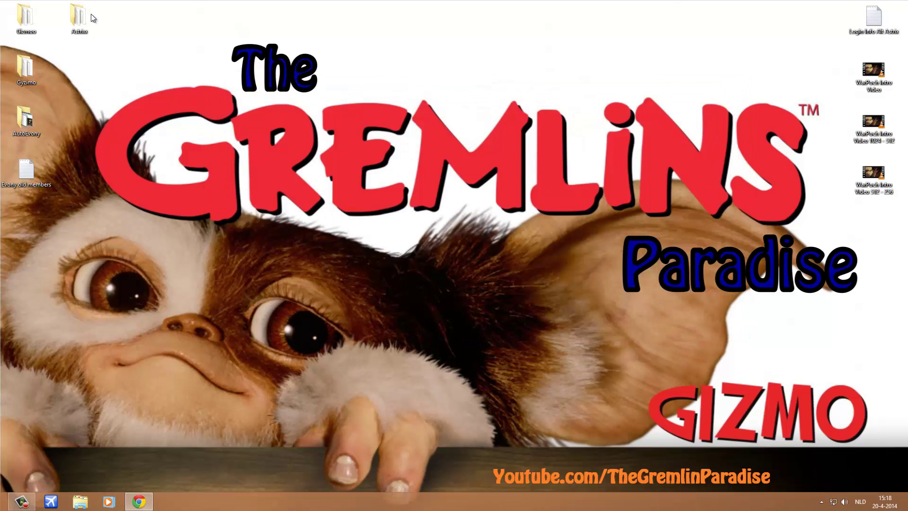
pyautogui.click(82, 505)
pyautogui.click(246, 144)
pyautogui.doubleClick(367, 135)
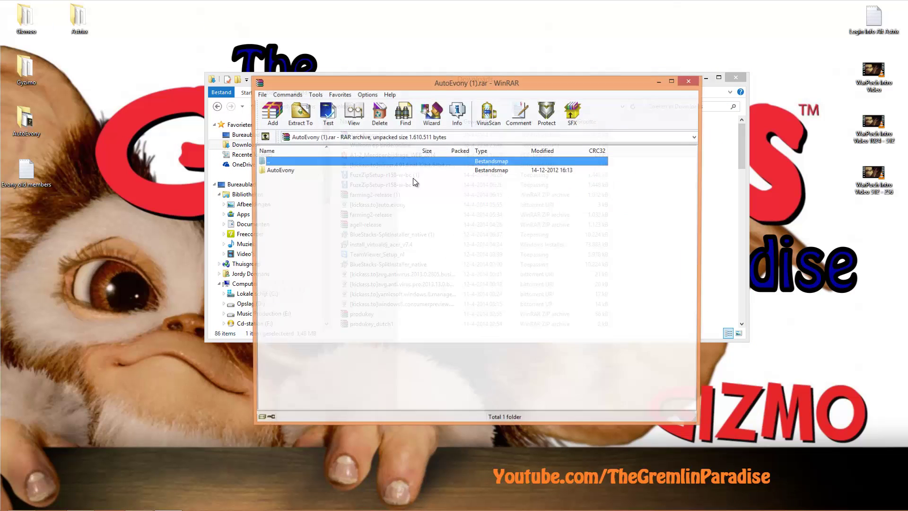
pyautogui.moveTo(283, 178); pyautogui.dragTo(344, 121)
pyautogui.click(697, 79)
pyautogui.click(728, 80)
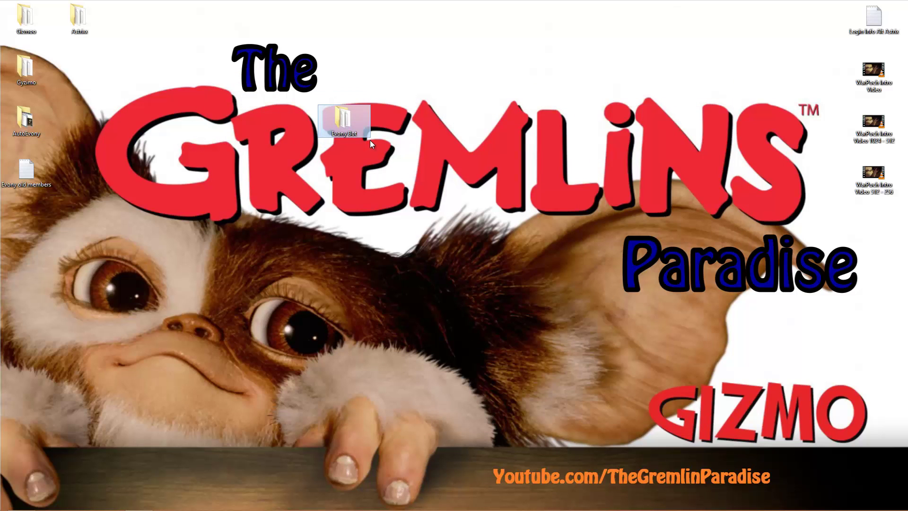
# Step: Delete the Evony Bot folder from the desktop, close the bot's browser tab, and open the Gizmoo folder
pyautogui.press('Delete')
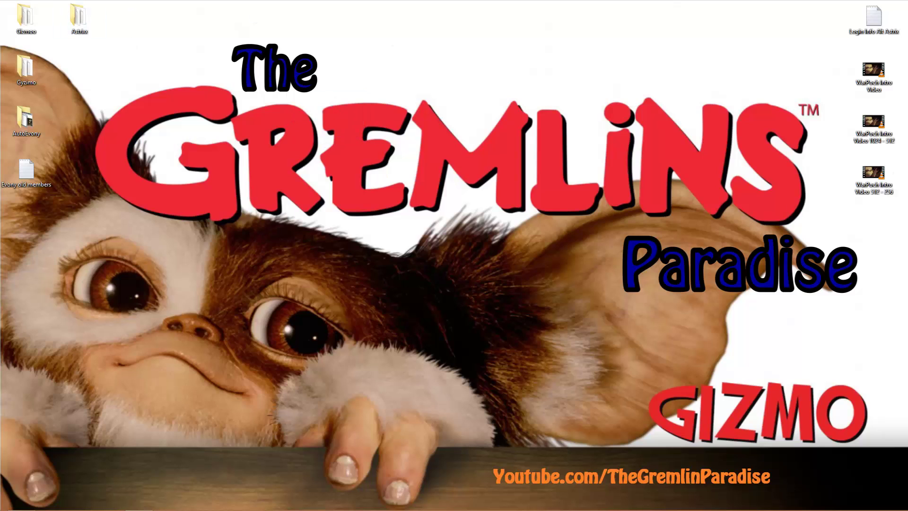
pyautogui.hotkey('alt', 'Tab')
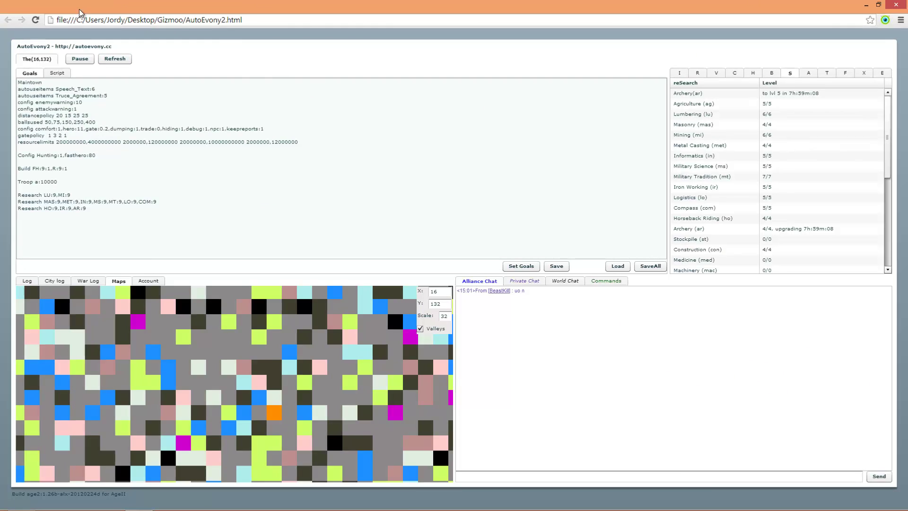
pyautogui.click(87, 6)
pyautogui.doubleClick(26, 18)
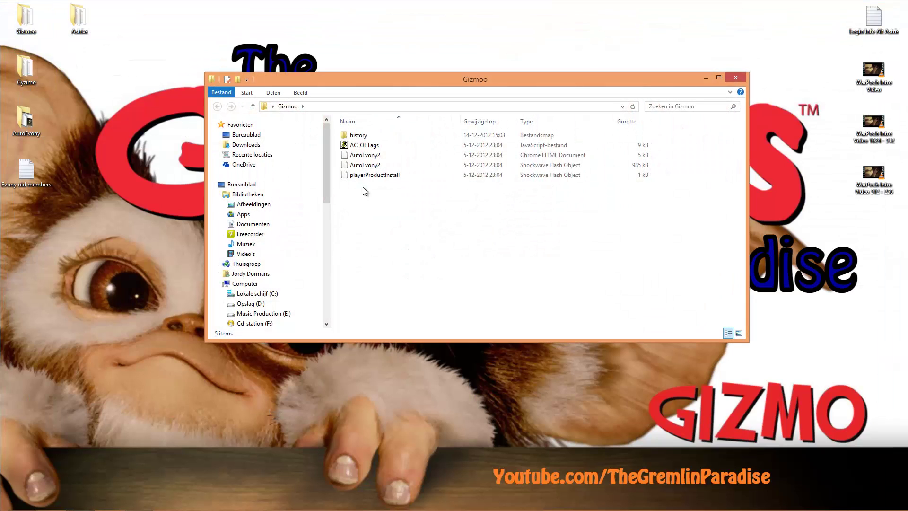
# Step: Open the AutoEvony2 HTML document from the Gizmoo folder, close the folder window, and switch to Chrome
pyautogui.click(385, 156)
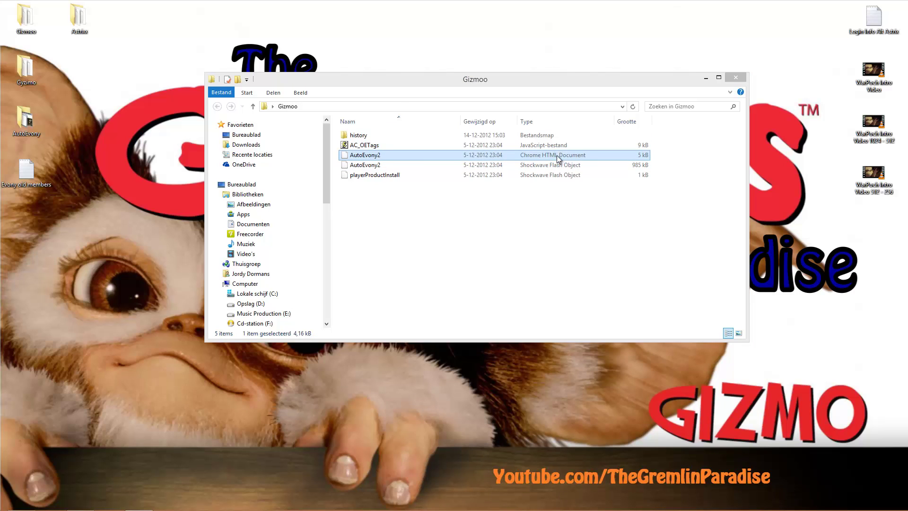
pyautogui.rightClick(384, 157)
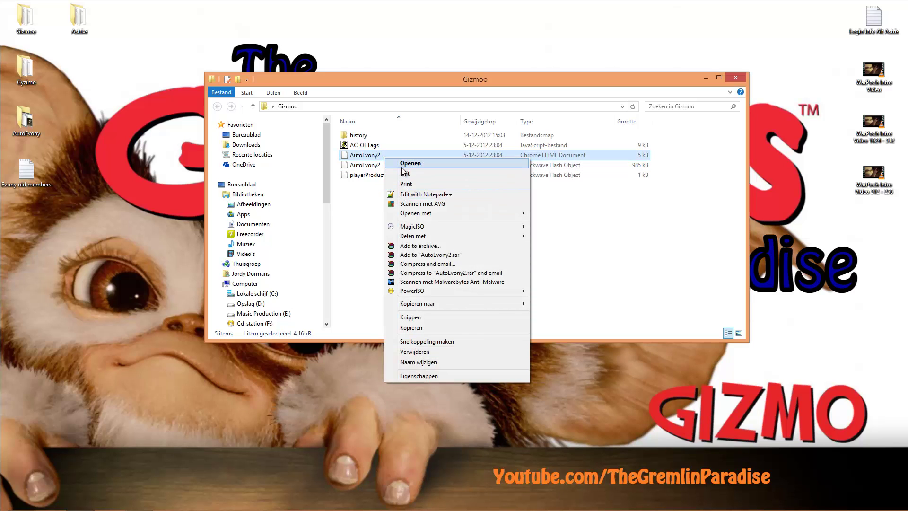
pyautogui.click(367, 203)
pyautogui.rightClick(370, 156)
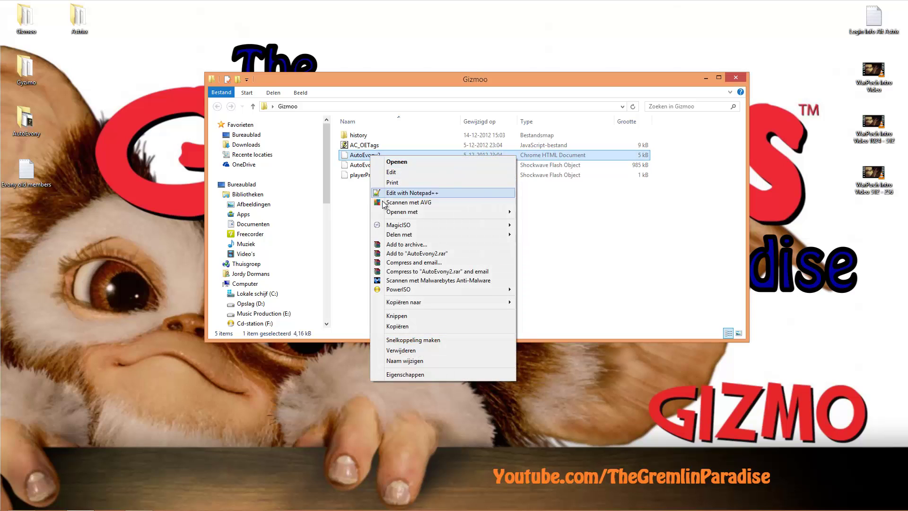
pyautogui.click(353, 218)
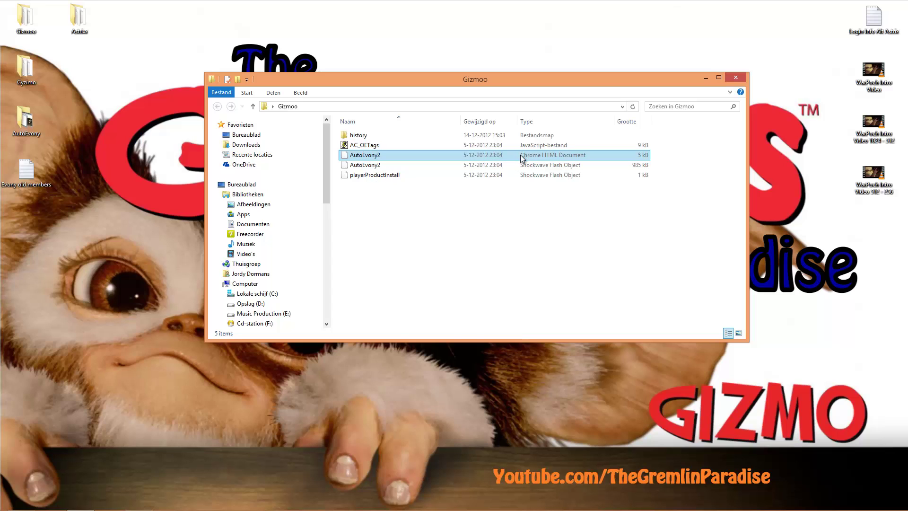
pyautogui.click(519, 173)
pyautogui.click(518, 158)
pyautogui.click(738, 80)
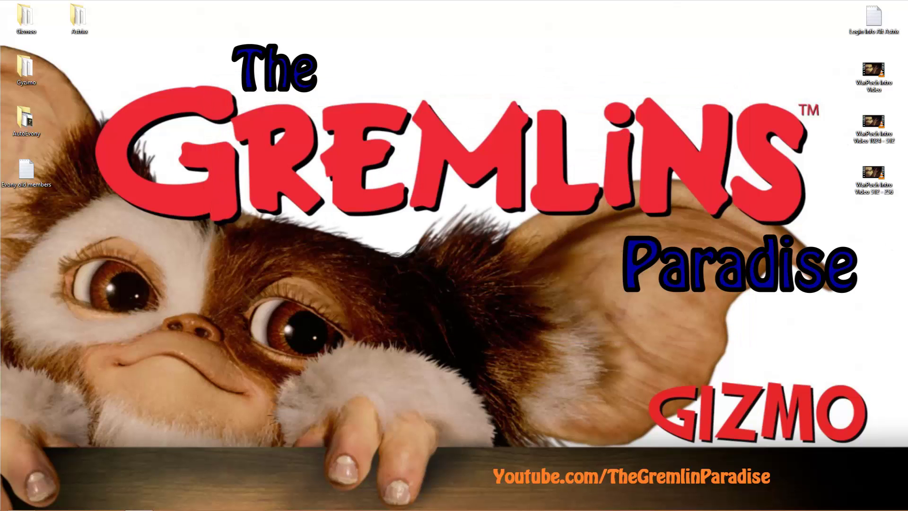
pyautogui.hotkey('alt', 'Tab')
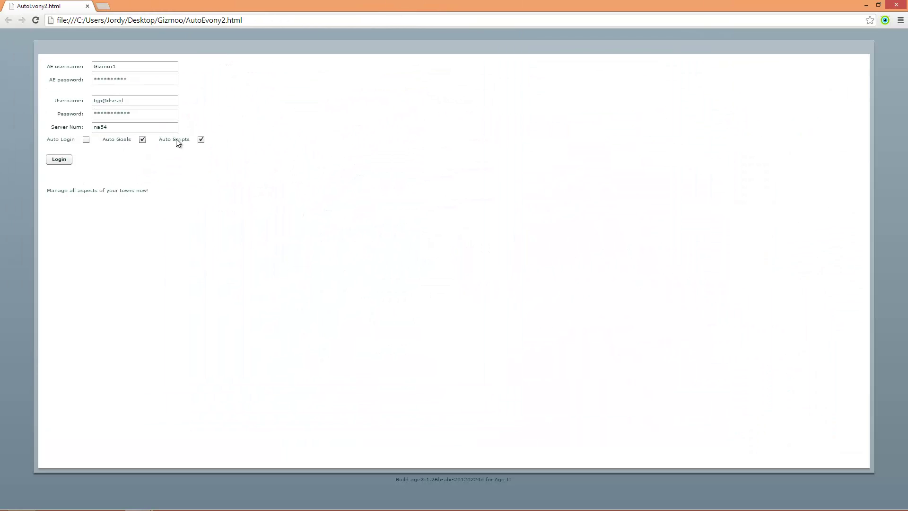
# Step: Review the AE username, account username, password and server number fields on the bot's login form
pyautogui.moveTo(95, 67); pyautogui.dragTo(111, 67)
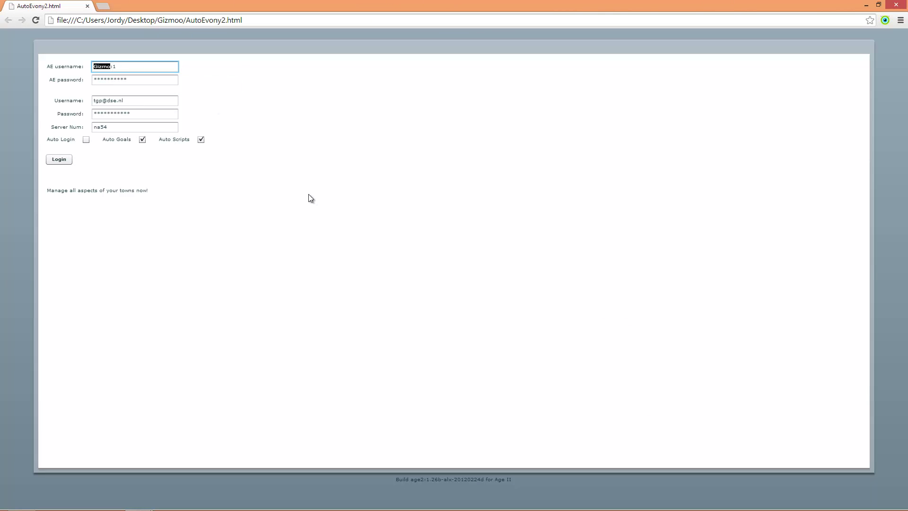
pyautogui.moveTo(117, 67); pyautogui.dragTo(110, 67)
pyautogui.press('Tab')
pyautogui.moveTo(140, 100); pyautogui.dragTo(55, 101)
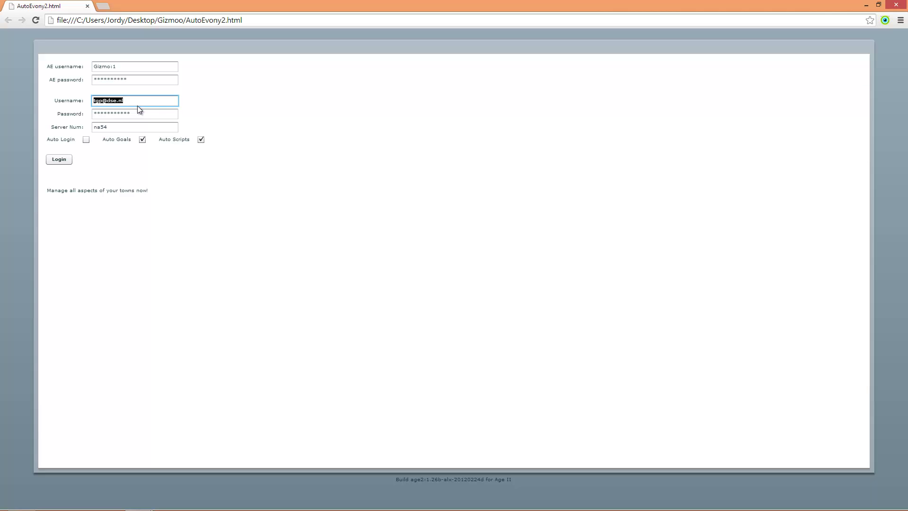
pyautogui.press('Tab')
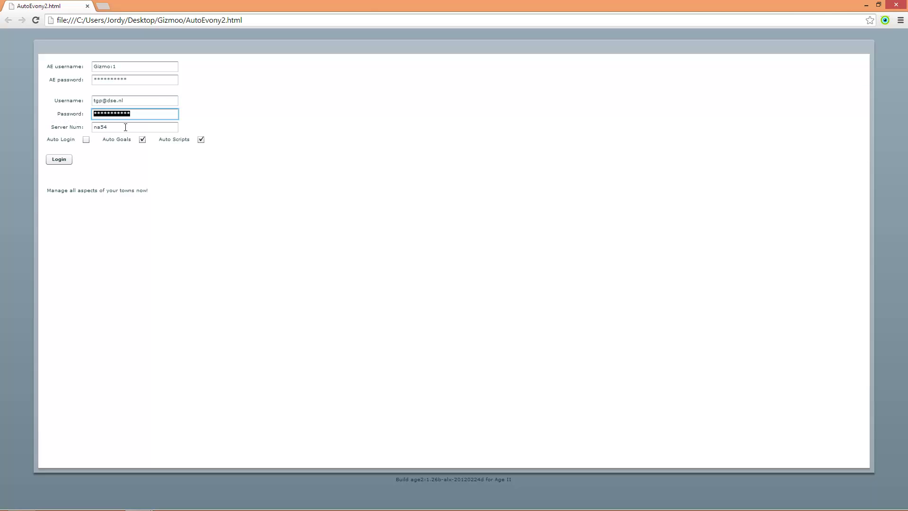
pyautogui.press('Tab')
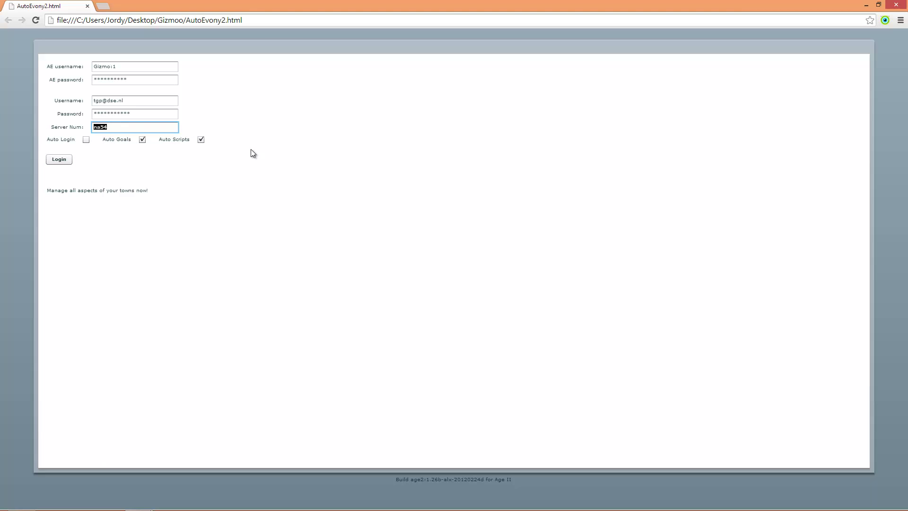
pyautogui.moveTo(99, 127); pyautogui.dragTo(75, 133)
pyautogui.press('End')
pyautogui.moveTo(110, 128); pyautogui.dragTo(66, 128)
# Step: Log in to the bot with the prefilled account details and examine the connection and startup messages in the log
pyautogui.click(66, 160)
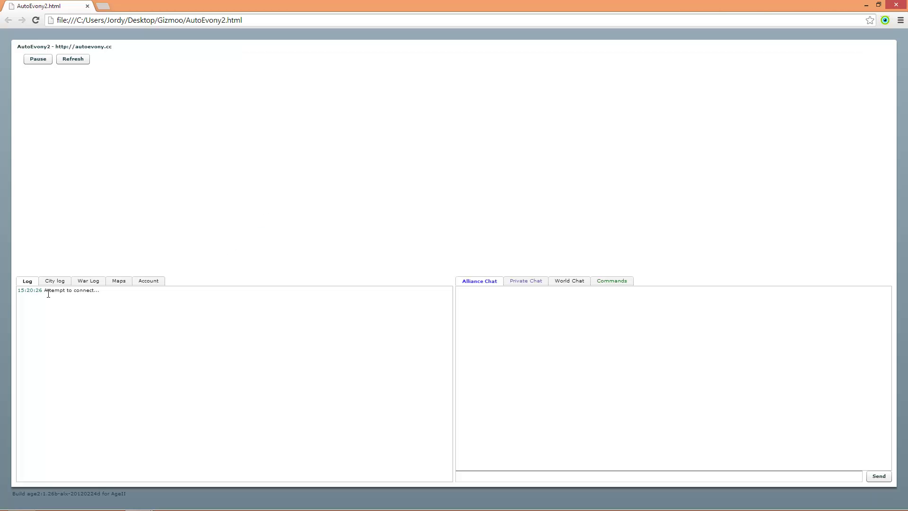
pyautogui.moveTo(48, 294); pyautogui.dragTo(144, 324)
pyautogui.click(69, 336)
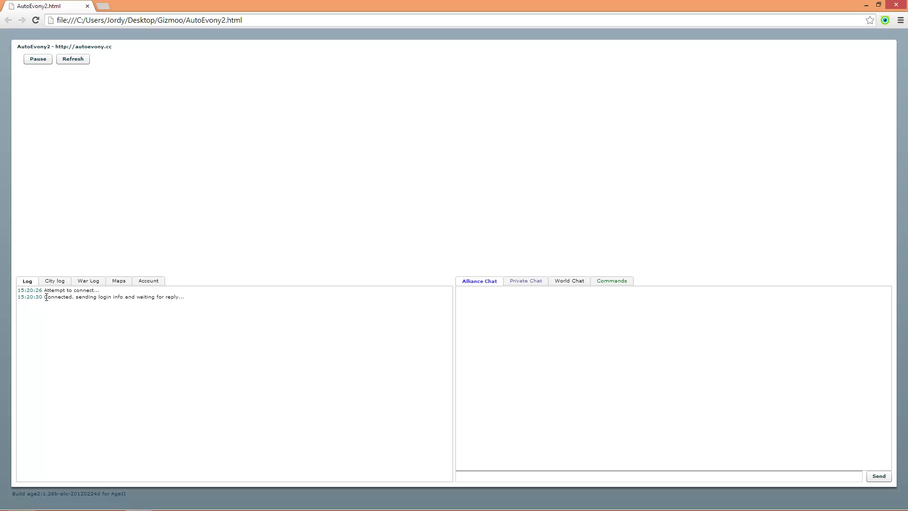
pyautogui.moveTo(39, 297); pyautogui.dragTo(212, 299)
pyautogui.moveTo(126, 398); pyautogui.dragTo(78, 325)
pyautogui.click(162, 422)
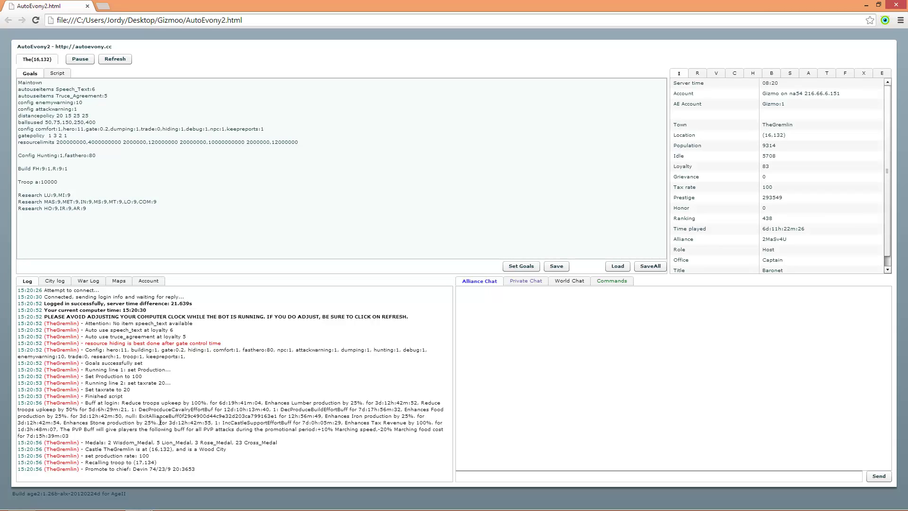
pyautogui.moveTo(118, 395); pyautogui.dragTo(99, 205)
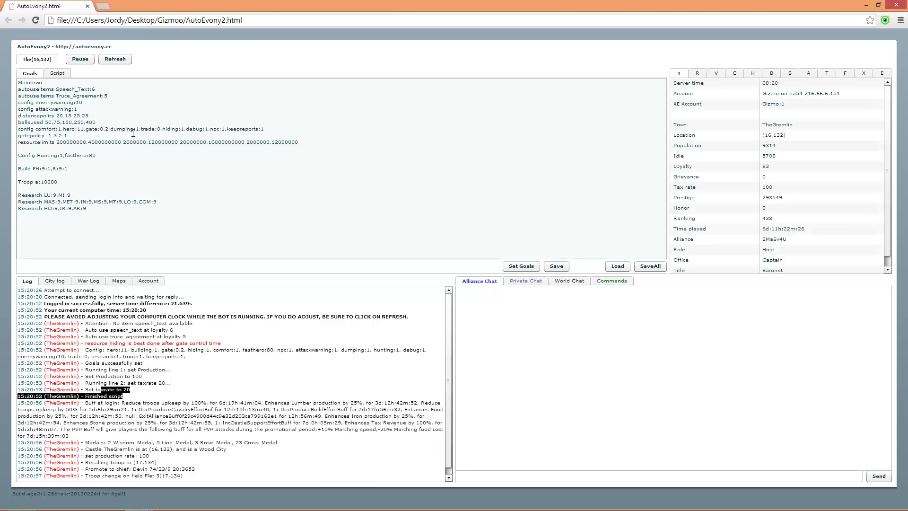
# Step: Examine the town's script lines for production and tax rate, and the full list of goals
pyautogui.click(57, 73)
pyautogui.moveTo(80, 101); pyautogui.dragTo(19, 82)
pyautogui.click(71, 118)
pyautogui.click(30, 74)
pyautogui.click(58, 73)
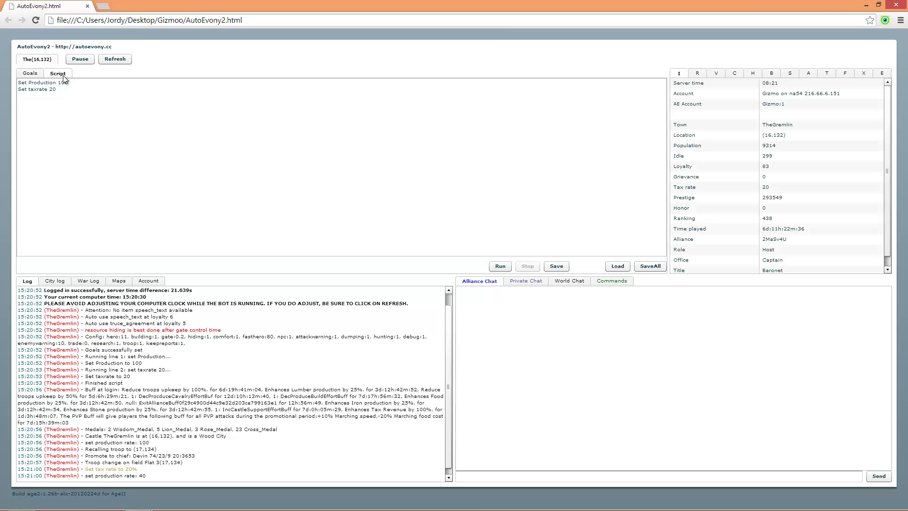
pyautogui.moveTo(69, 83); pyautogui.dragTo(5, 86)
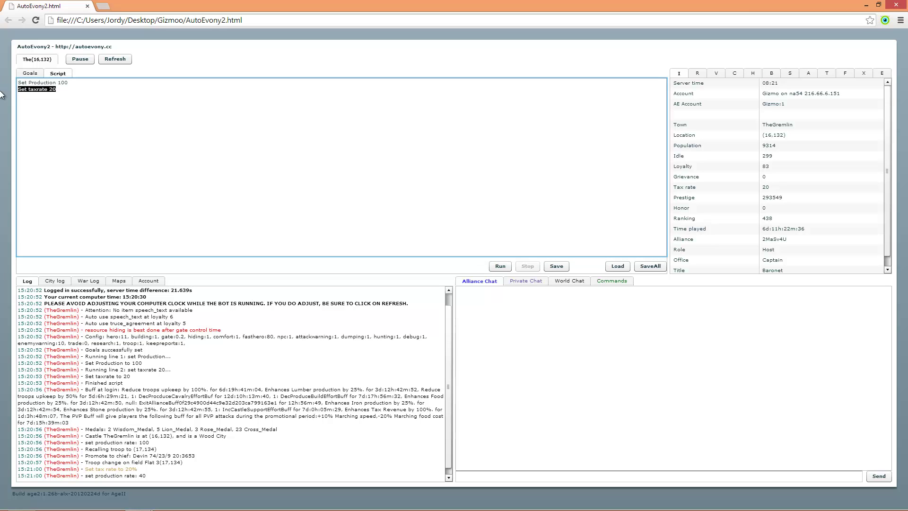
pyautogui.click(37, 73)
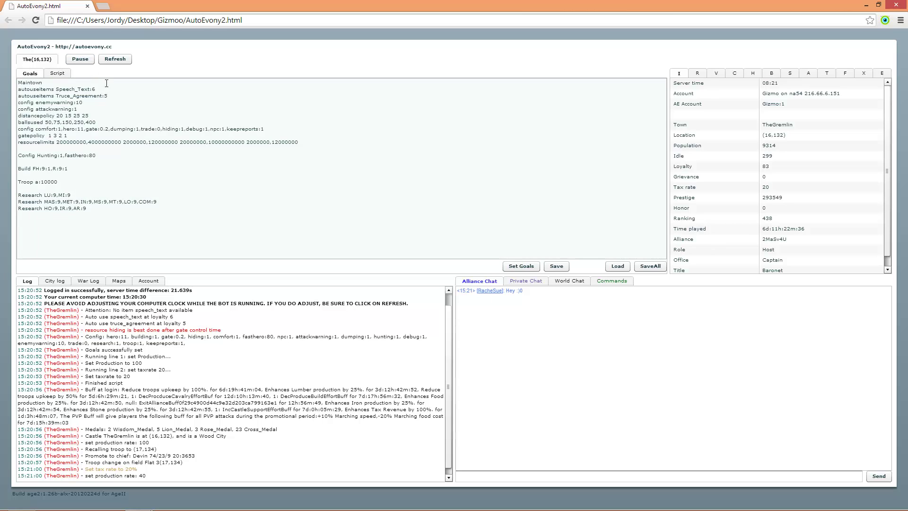
pyautogui.moveTo(210, 238); pyautogui.dragTo(19, 80)
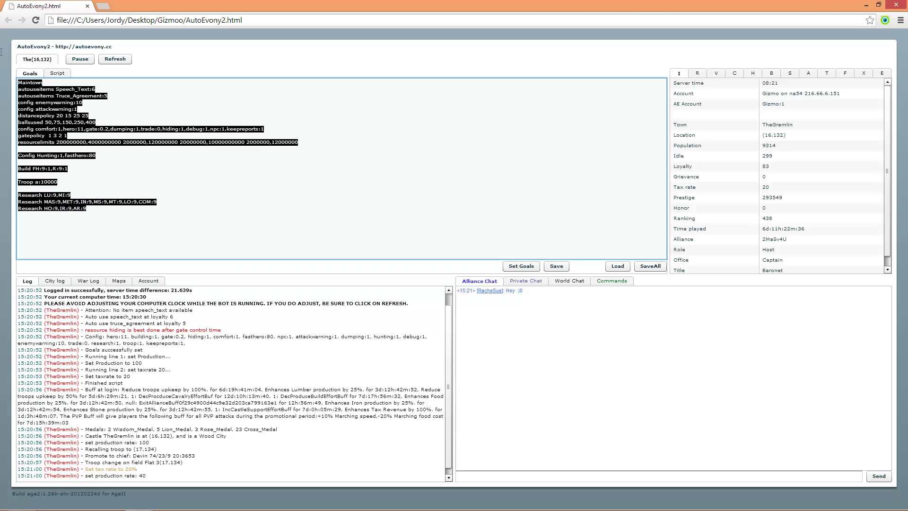
pyautogui.click(154, 201)
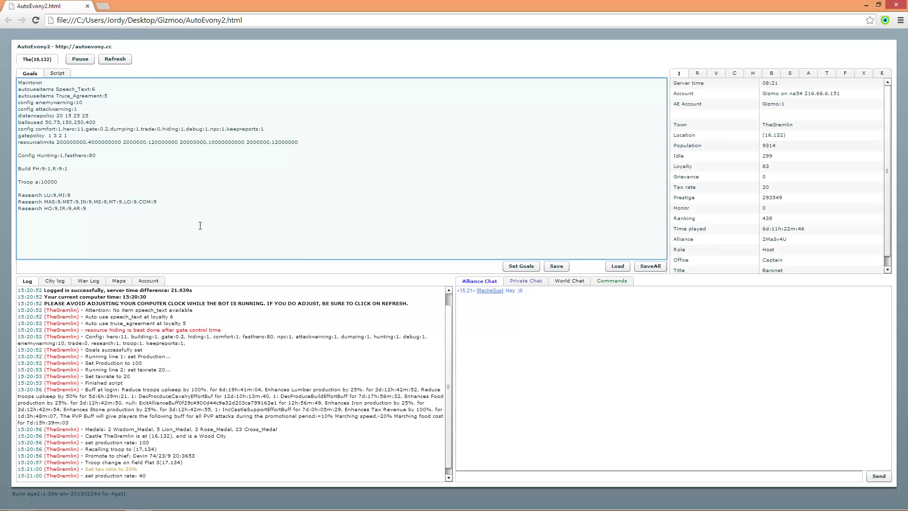
# Step: Add a listcommands line to the town's script, run it, and examine the script commands in the log
pyautogui.click(67, 75)
pyautogui.click(75, 92)
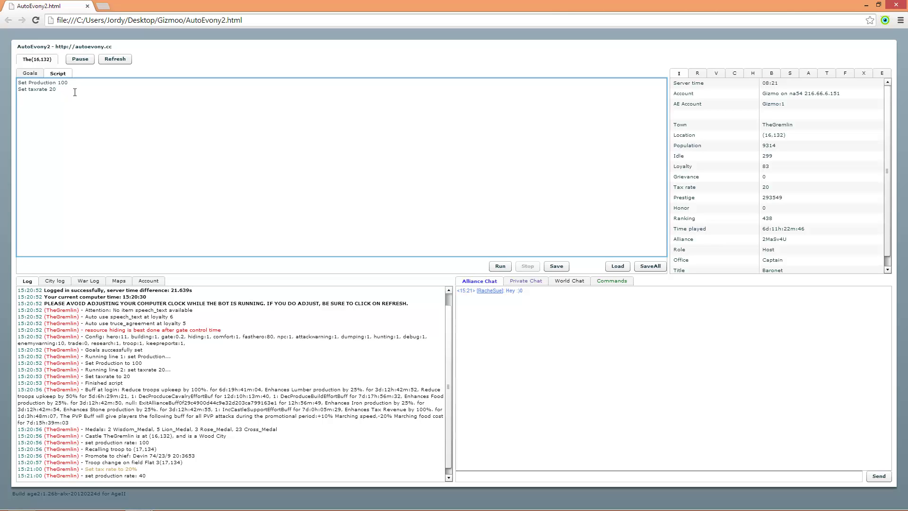
pyautogui.press('Return')
pyautogui.write('listcommands')
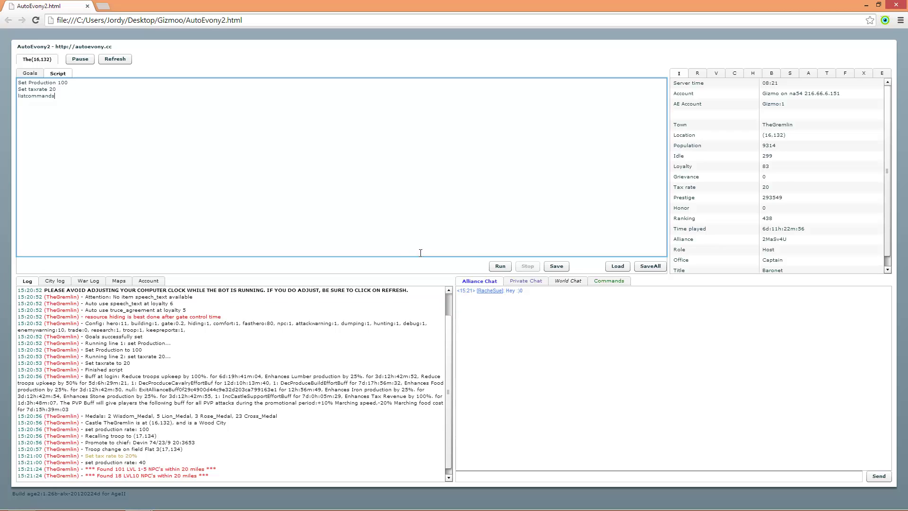
pyautogui.click(500, 267)
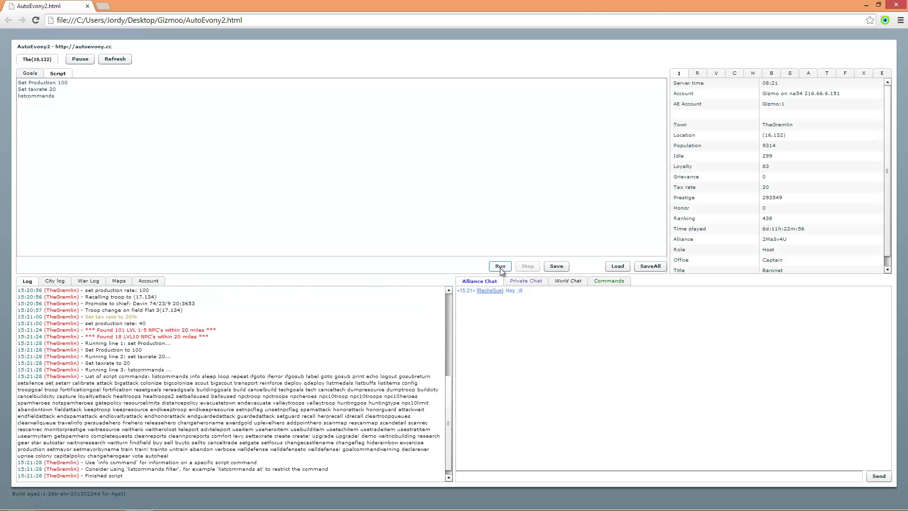
pyautogui.moveTo(88, 377); pyautogui.dragTo(290, 454)
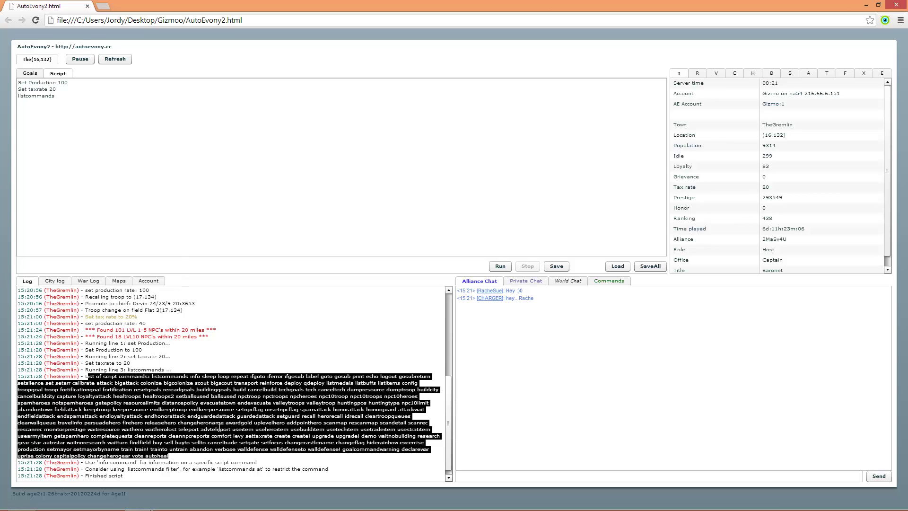
pyautogui.click(266, 337)
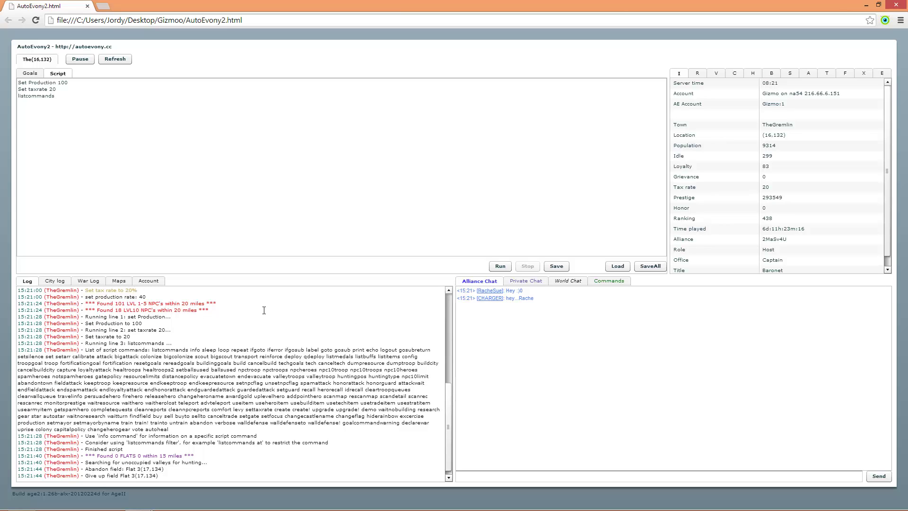
# Step: Remove the listcommands line from the script and display the town's valley list
pyautogui.moveTo(56, 96); pyautogui.dragTo(4, 100)
pyautogui.press('BackSpace')
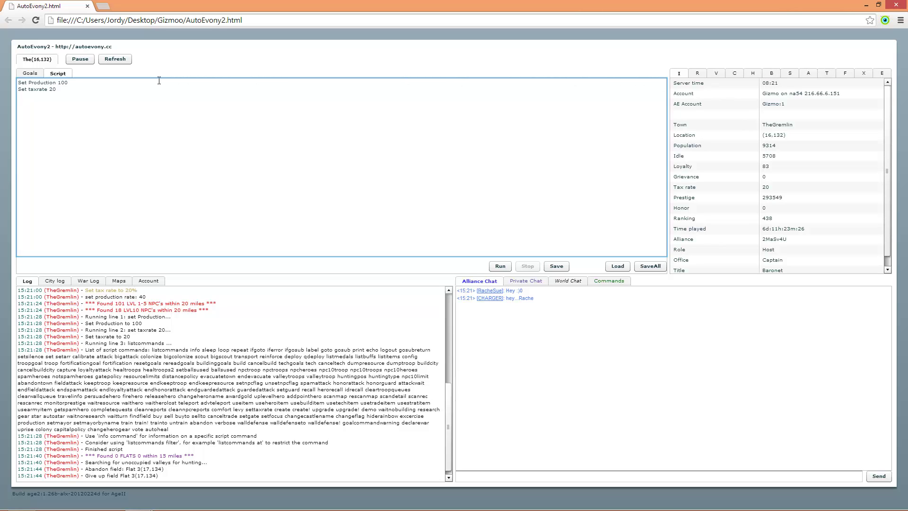
pyautogui.click(702, 75)
pyautogui.click(716, 75)
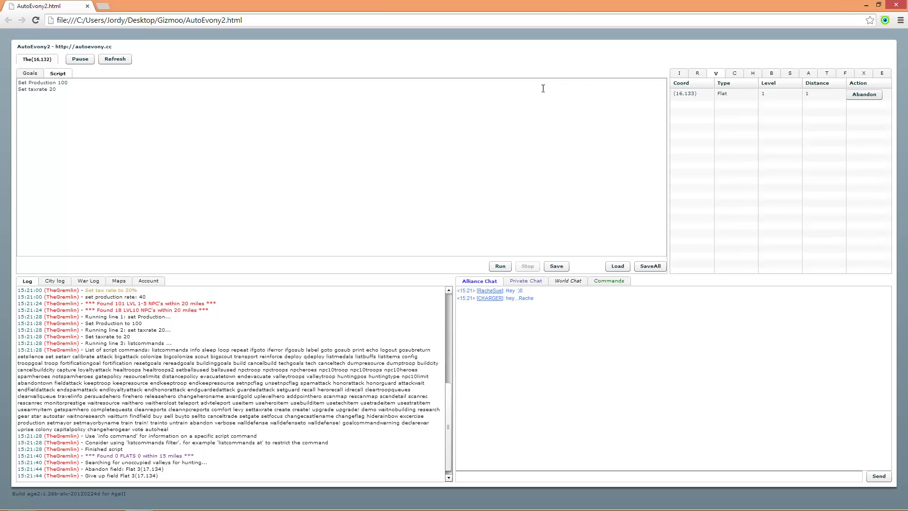
# Step: Add the line "Buildcity 16,133" below the tax rate line, separated by a blank line, and run the script
pyautogui.click(64, 91)
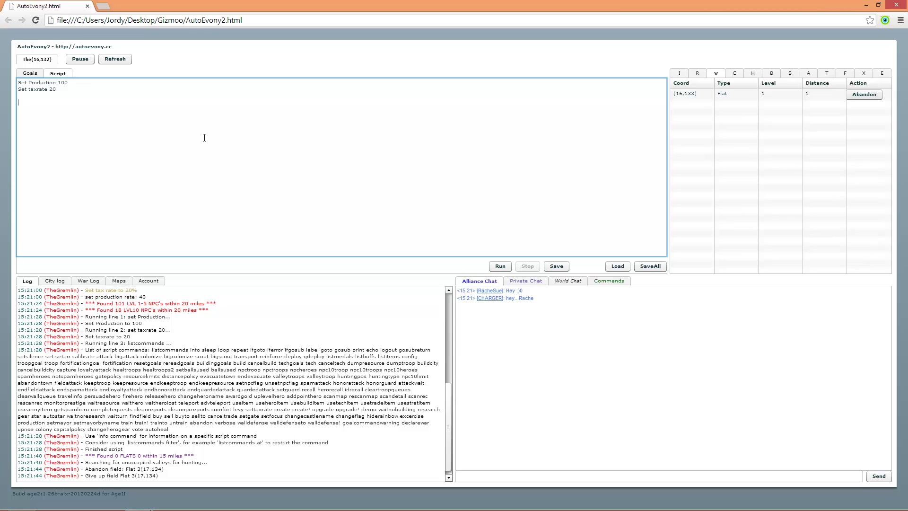
pyautogui.press('Return')
pyautogui.press('Return')
pyautogui.write('Buildcity 16,133')
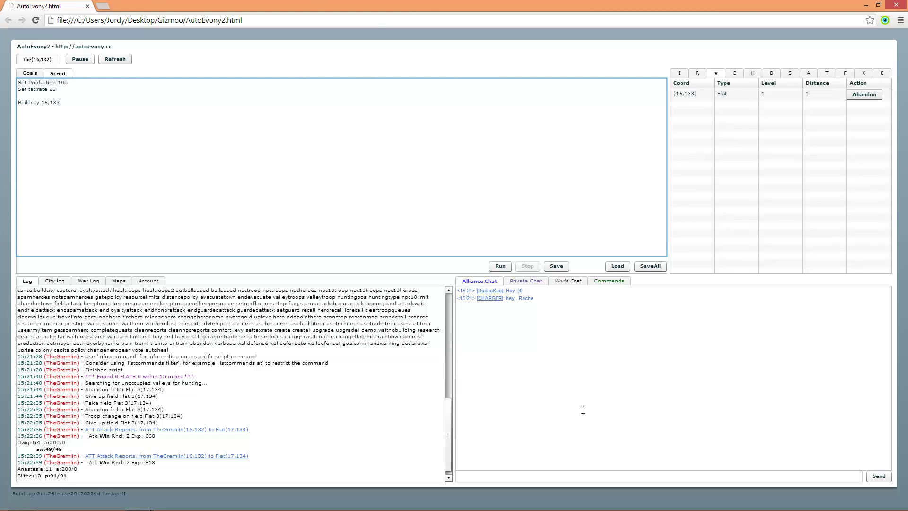
pyautogui.moveTo(18, 103); pyautogui.dragTo(60, 105)
pyautogui.click(113, 115)
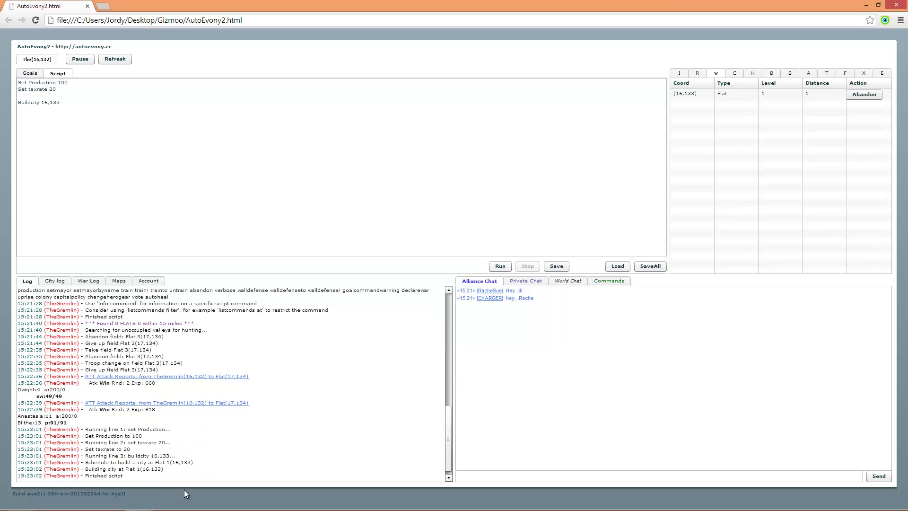
# Step: Examine the log entries for each script line, the city building at 16,133 and the script's completion
pyautogui.moveTo(97, 428); pyautogui.dragTo(146, 432)
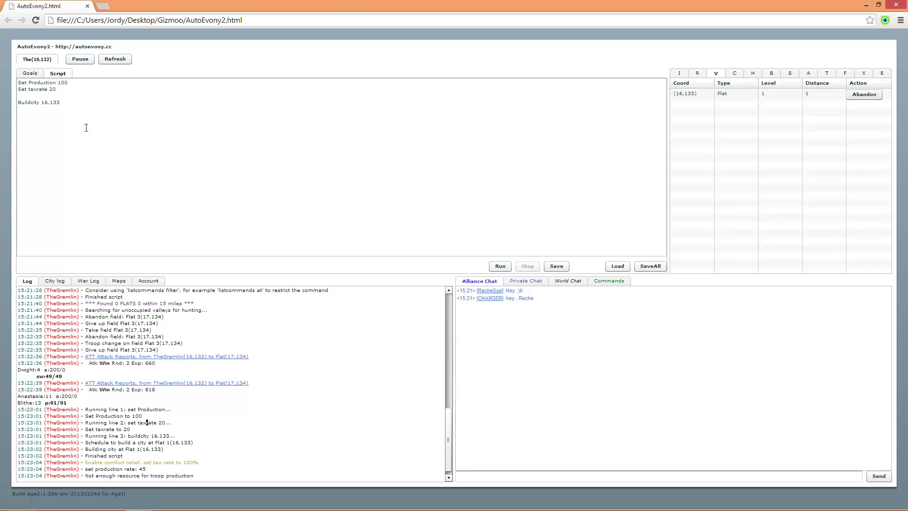
pyautogui.moveTo(88, 409); pyautogui.dragTo(182, 385)
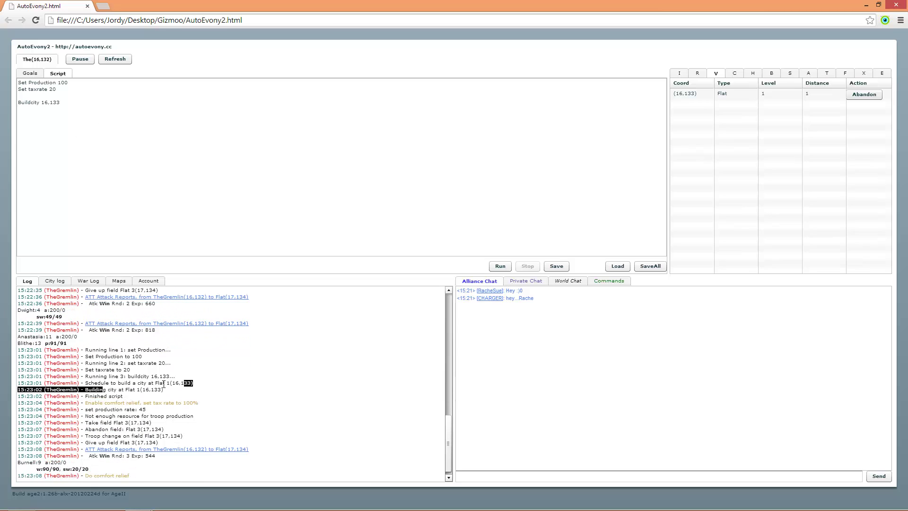
pyautogui.moveTo(88, 389); pyautogui.dragTo(180, 395)
pyautogui.click(87, 395)
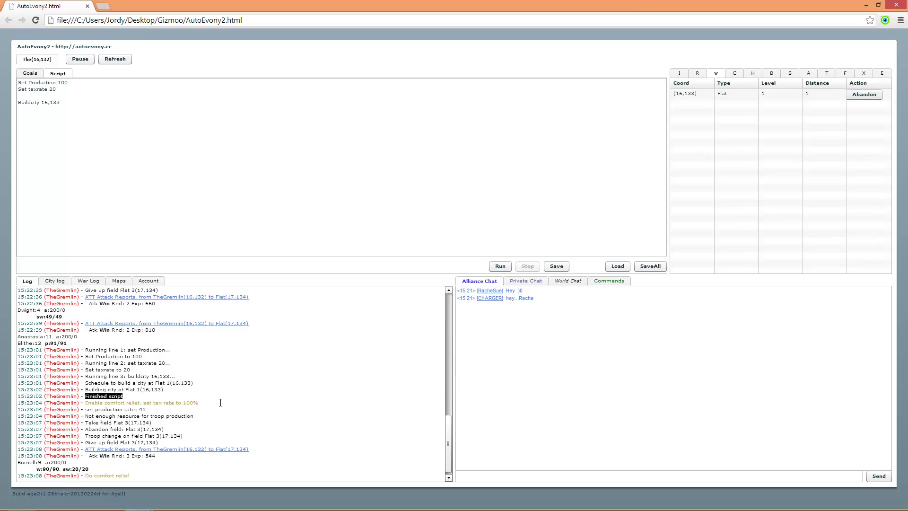
# Step: Display the town's list of army movements to check the city-building army bound for the flat at 16,133
pyautogui.click(843, 73)
pyautogui.click(827, 73)
pyautogui.click(810, 73)
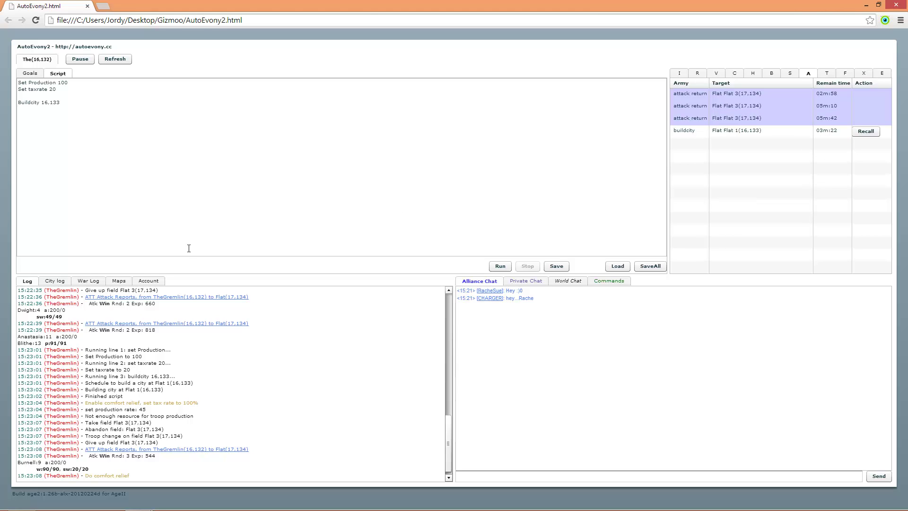
# Step: Remove the "Buildcity 16,133" line from the script and display the town's goals
pyautogui.moveTo(64, 102); pyautogui.dragTo(2, 100)
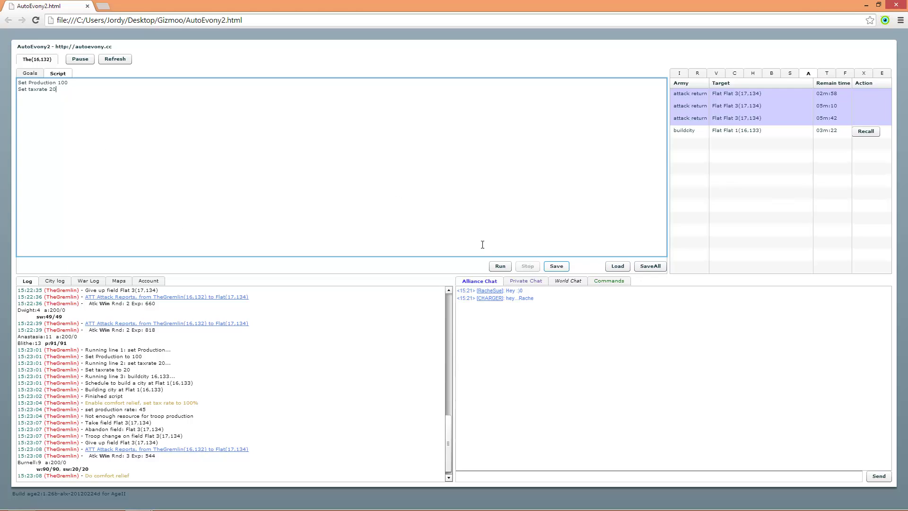
pyautogui.click(30, 73)
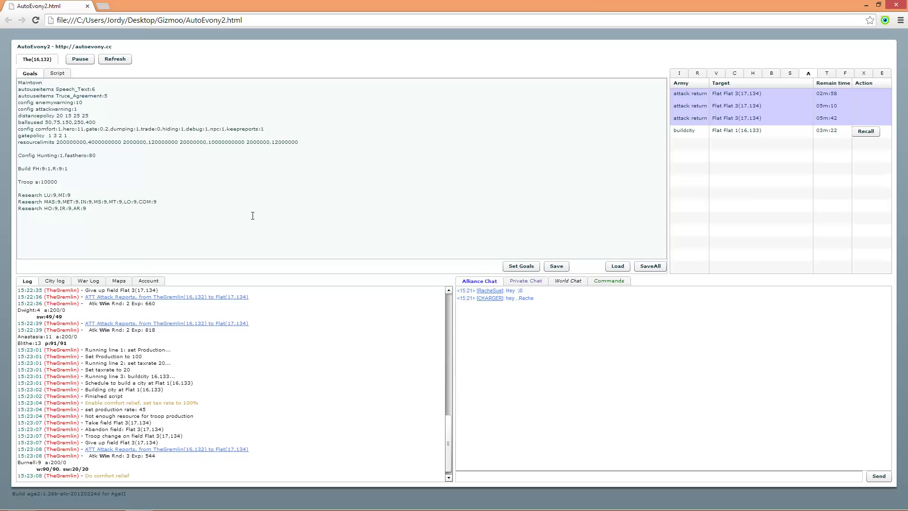
# Step: Open a new browser tab and search the web for "google"
pyautogui.click(102, 6)
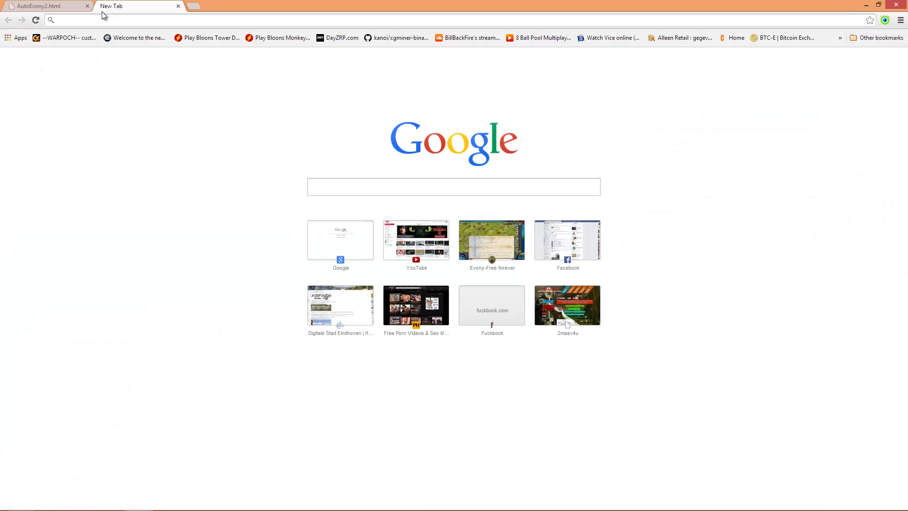
pyautogui.write('google')
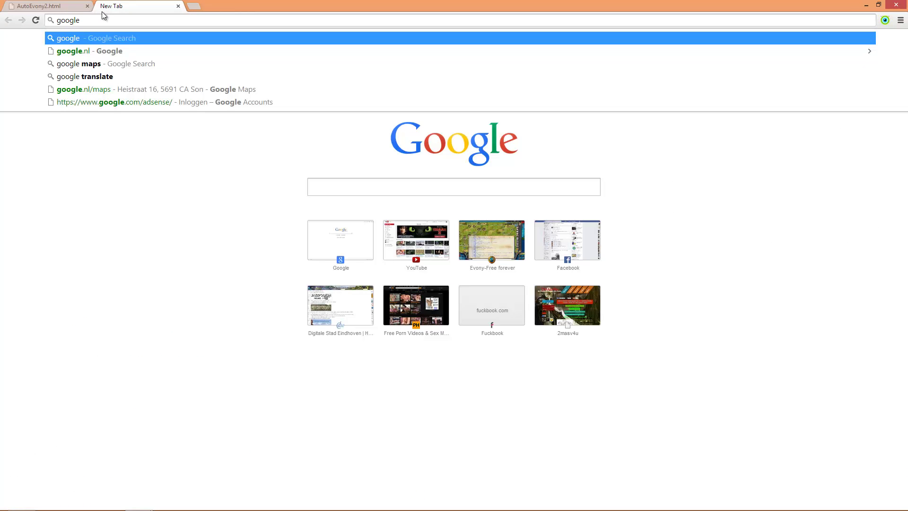
pyautogui.press('Return')
# Step: Replace the search query with "autoevony", leaving out the suggested words "hero management"
pyautogui.moveTo(131, 41); pyautogui.dragTo(1, 42)
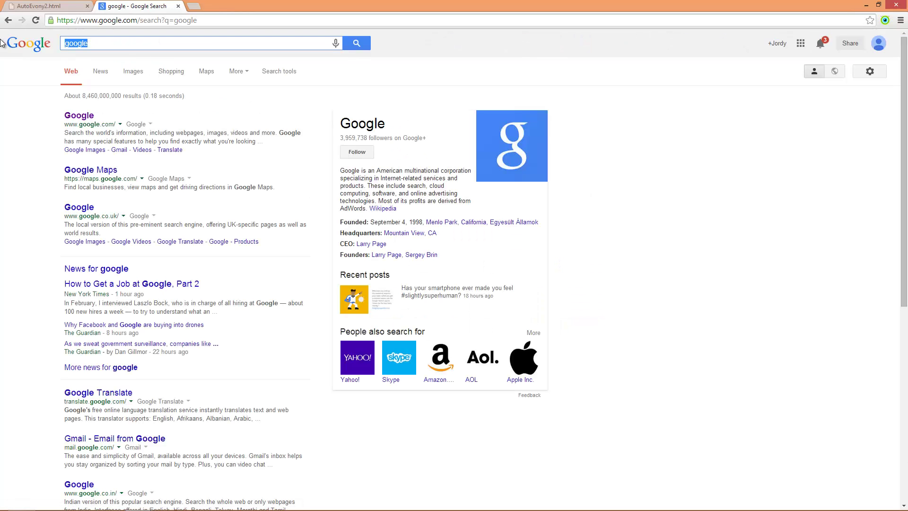
pyautogui.write('autoe')
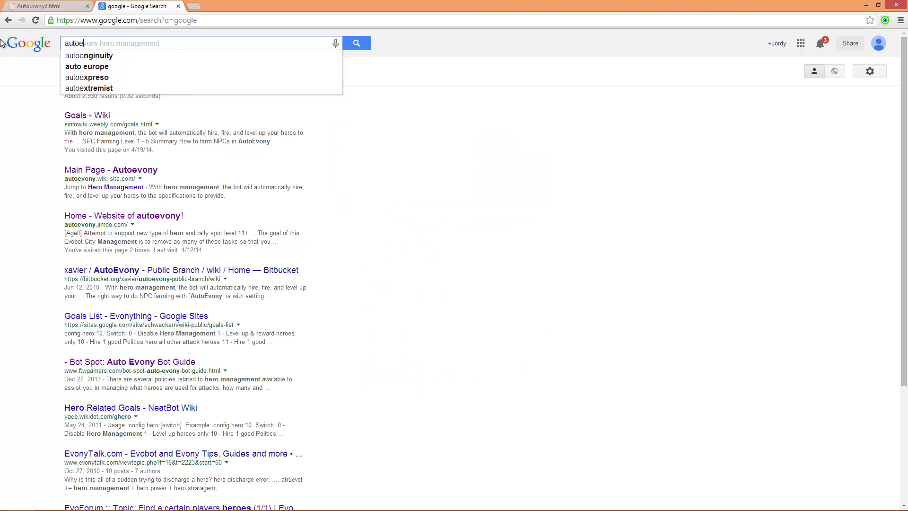
pyautogui.write('vony hero management')
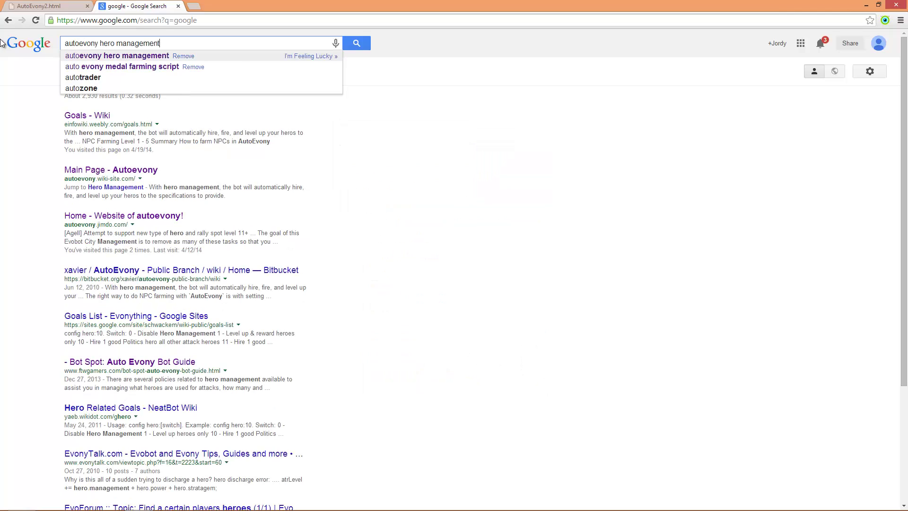
pyautogui.press('BackSpace')
pyautogui.press('BackSpace')
pyautogui.press('BackSpace')
pyautogui.press('BackSpace')
pyautogui.press('BackSpace')
pyautogui.press('BackSpace')
pyautogui.press('BackSpace')
pyautogui.press('BackSpace')
pyautogui.press('BackSpace')
pyautogui.press('BackSpace')
pyautogui.press('BackSpace')
pyautogui.press('BackSpace')
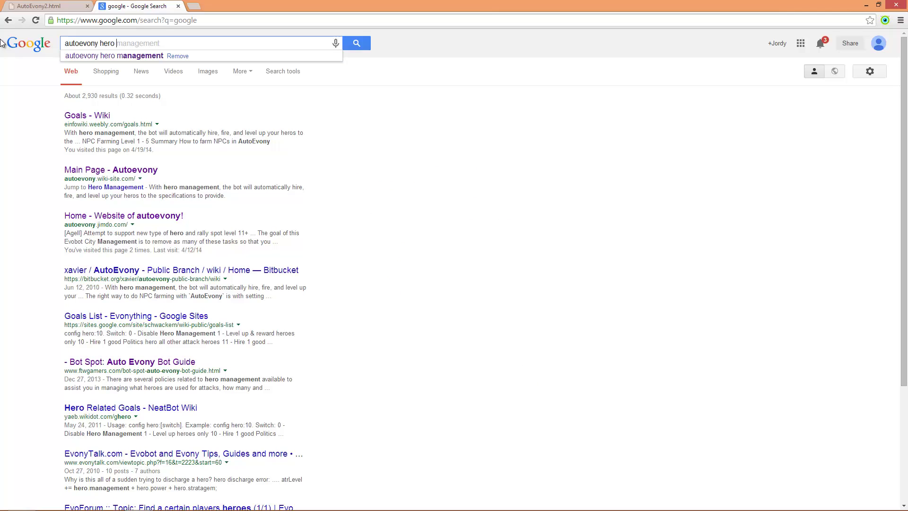
pyautogui.press('BackSpace')
pyautogui.press('BackSpace')
pyautogui.write('me')
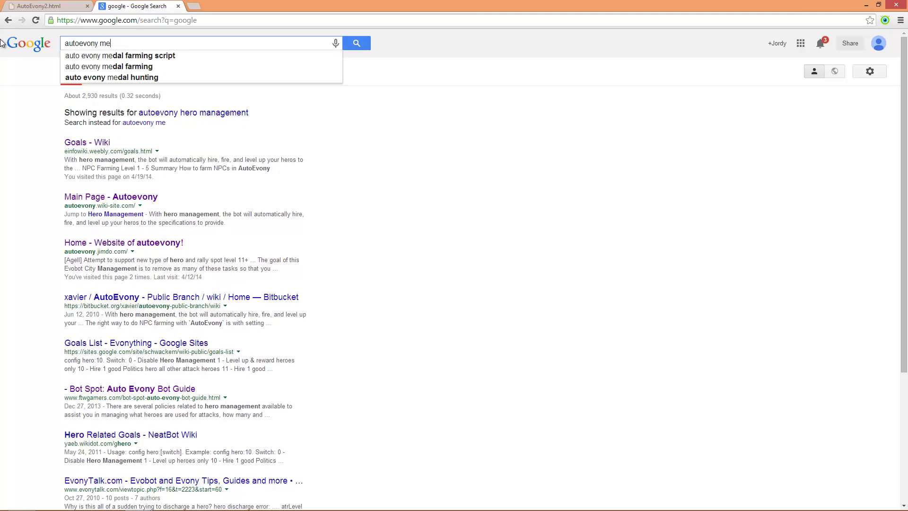
pyautogui.write('dal')
pyautogui.press('BackSpace')
pyautogui.press('BackSpace')
pyautogui.press('BackSpace')
pyautogui.press('BackSpace')
pyautogui.press('BackSpace')
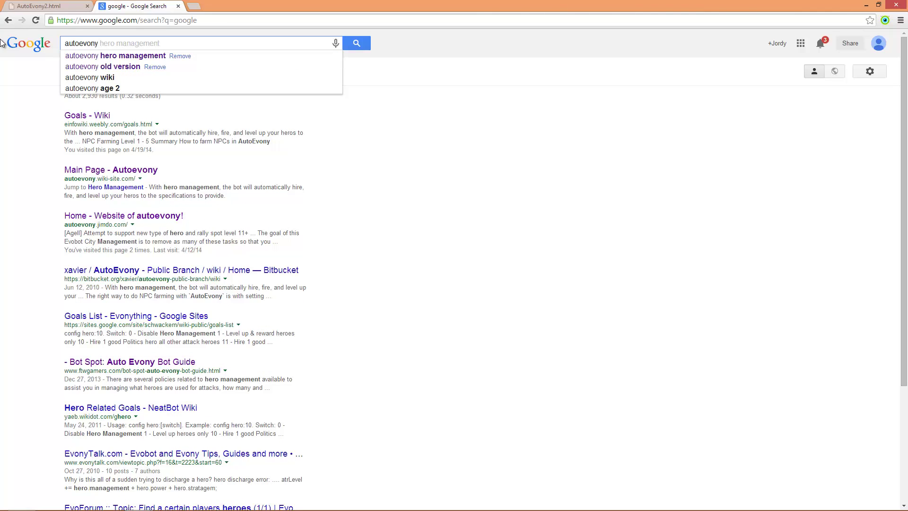
# Step: Search for the suggested query "autoevony wiki" and open the "Main Page - Autoevony" result
pyautogui.press('Down')
pyautogui.press('Down')
pyautogui.press('Down')
pyautogui.press('Return')
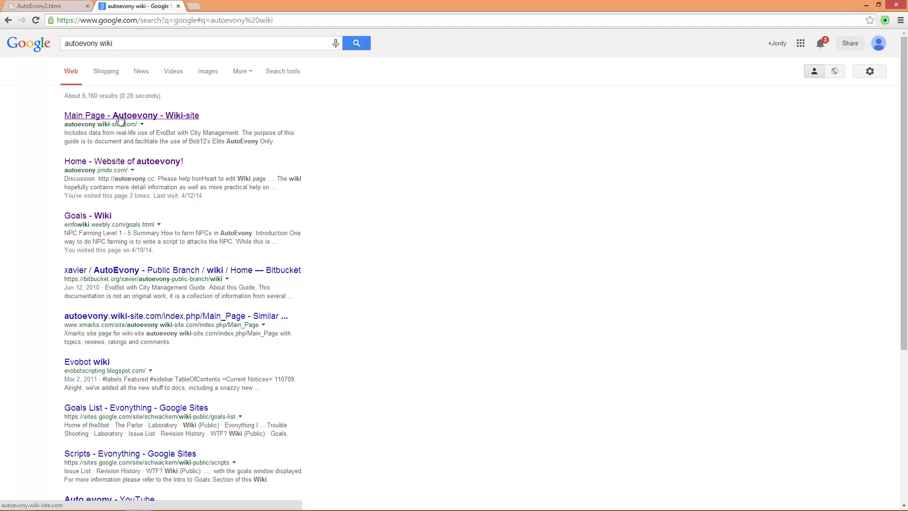
pyautogui.moveTo(130, 124); pyautogui.dragTo(133, 115)
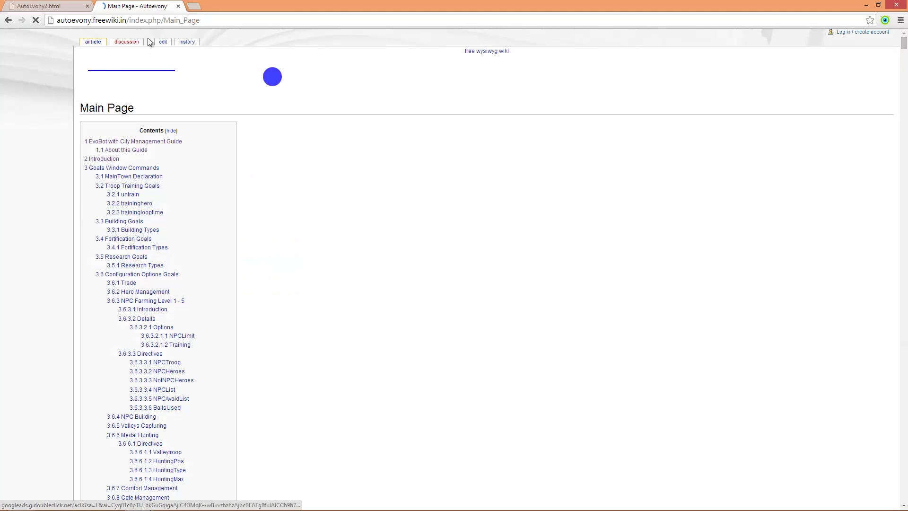
# Step: Examine the wiki's table of contents for the goals, sample goals, scripting window commands and inline commands
pyautogui.scroll(-3, 132, 102)
pyautogui.scroll(-6, 131, 113)
pyautogui.scroll(8, 130, 118)
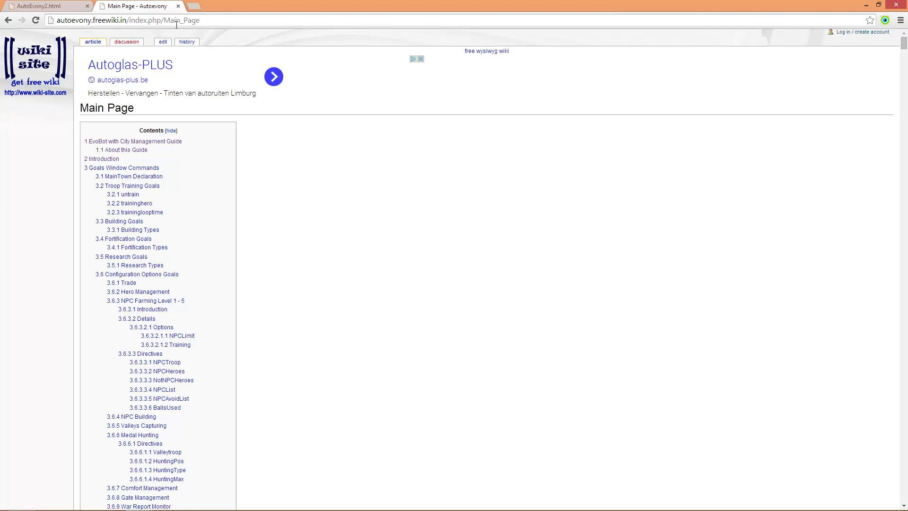
pyautogui.scroll(-20, 234, 59)
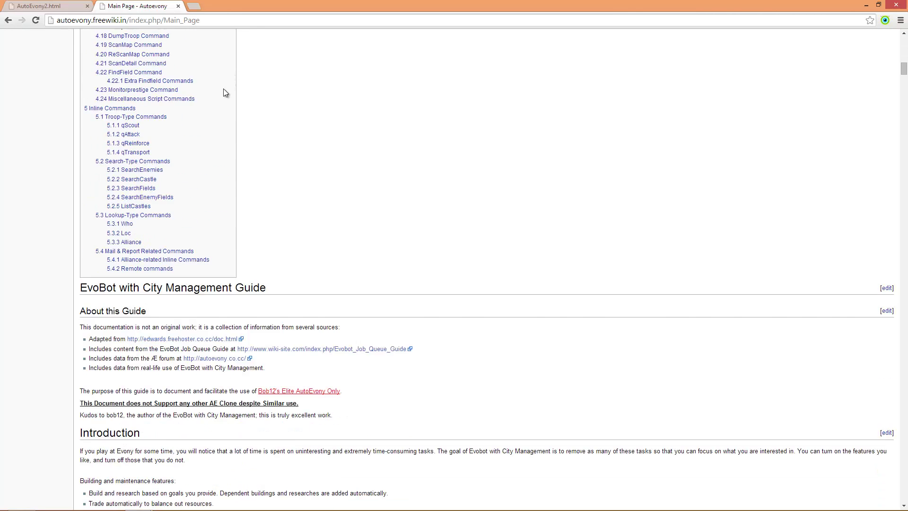
pyautogui.scroll(-3, 211, 108)
pyautogui.scroll(8, 211, 111)
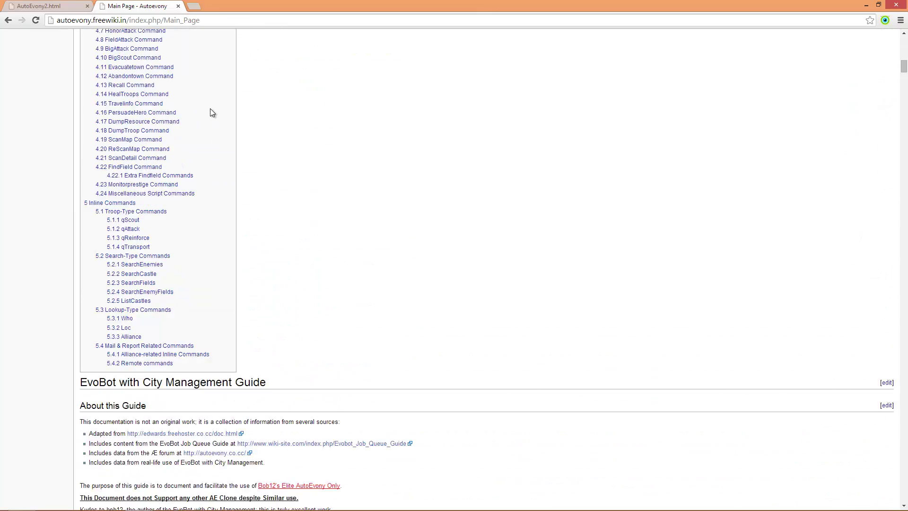
pyautogui.scroll(3, 123, 134)
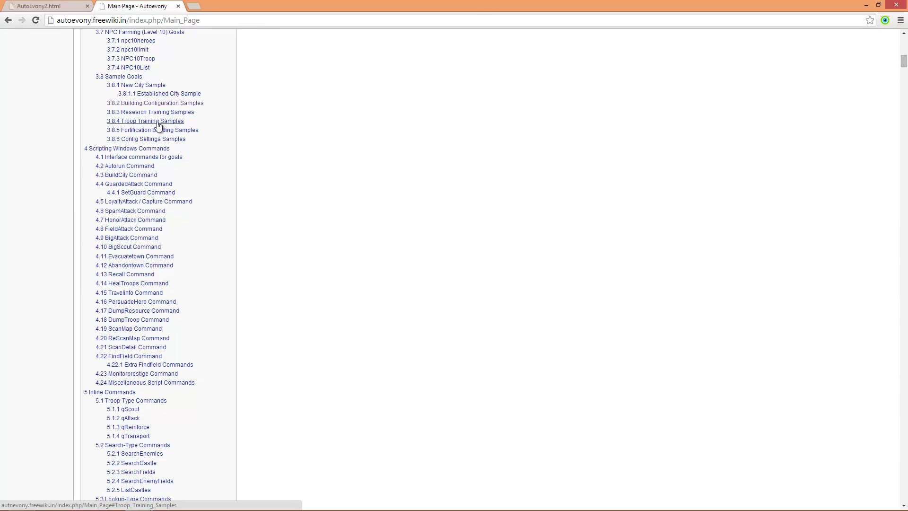
pyautogui.scroll(3, 155, 126)
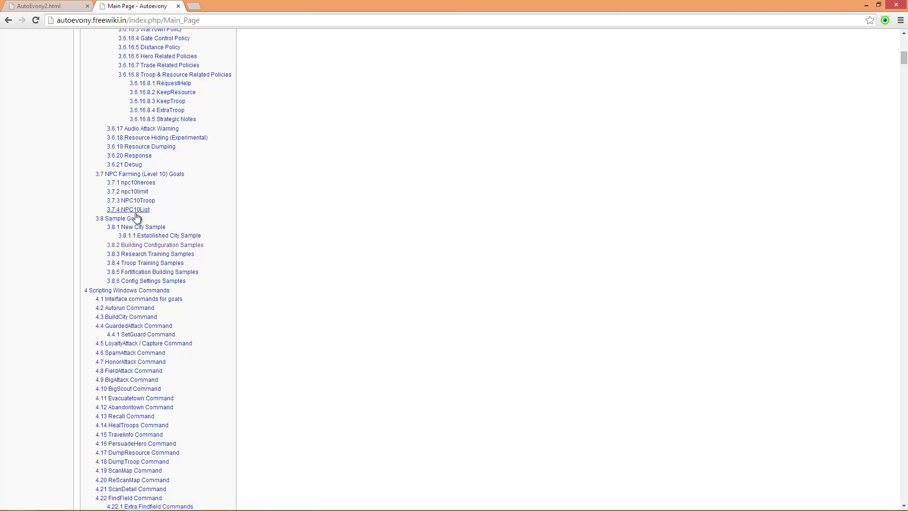
pyautogui.scroll(1, 165, 135)
pyautogui.scroll(1, 165, 135)
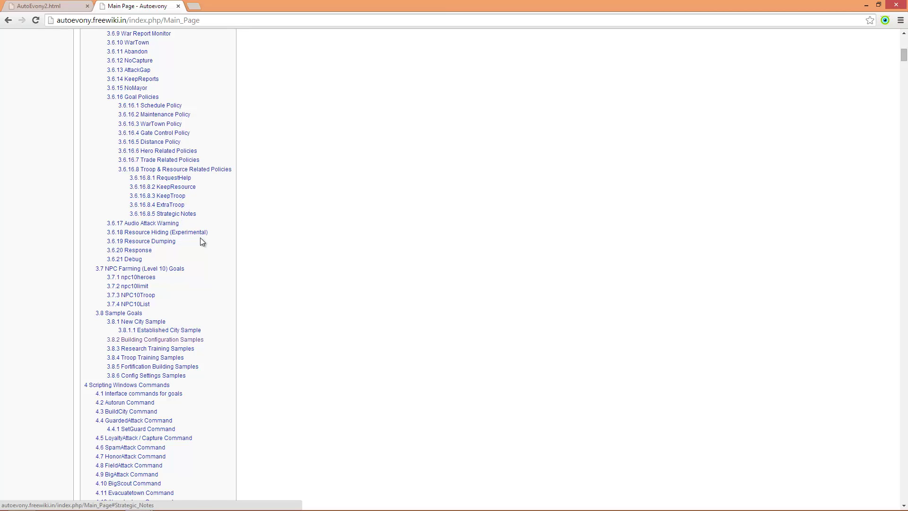
pyautogui.scroll(-6, 128, 255)
pyautogui.scroll(16, 131, 264)
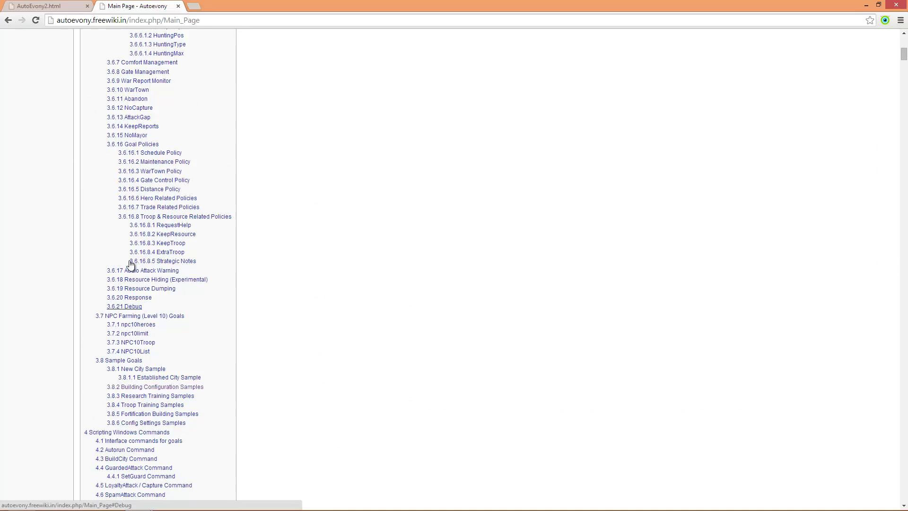
pyautogui.scroll(-6, 131, 266)
pyautogui.scroll(-20, 131, 266)
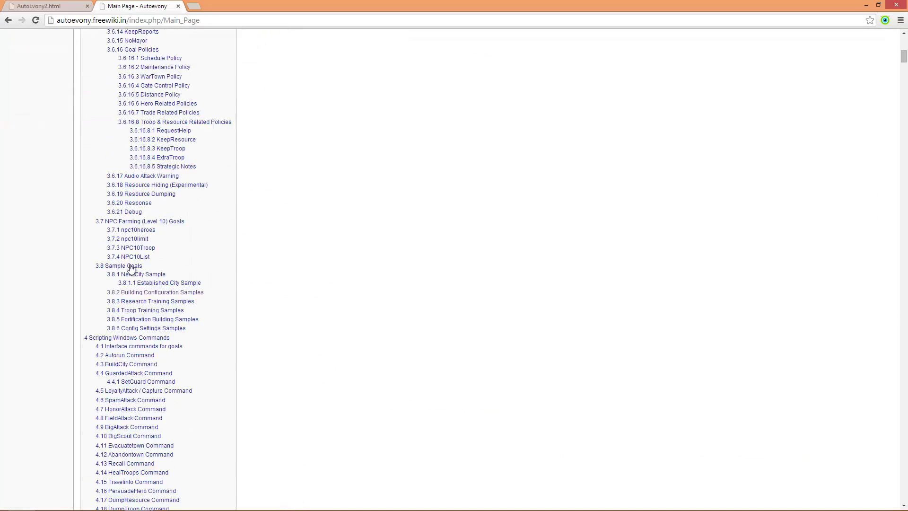
# Step: Read through the guide's goal sections, from troop training and hero management to NPC farming, gate management and debug
pyautogui.scroll(-20, 140, 267)
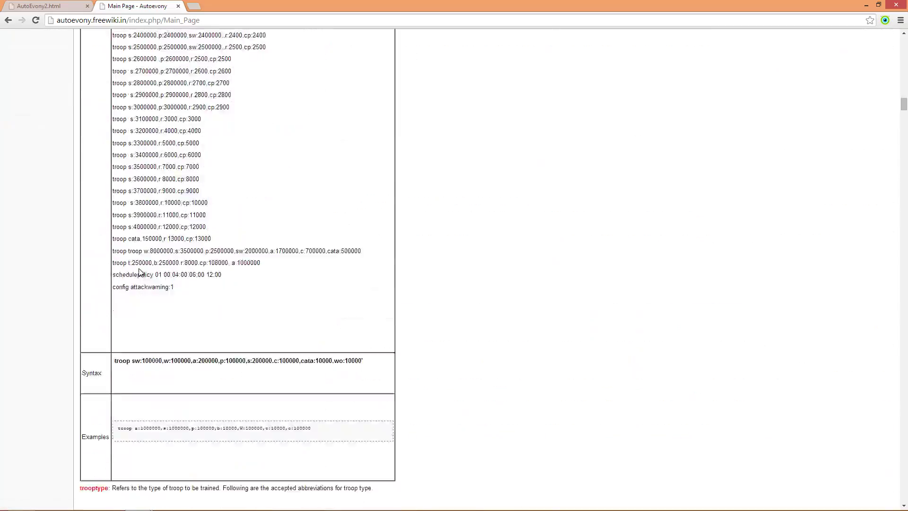
pyautogui.scroll(-20, 140, 272)
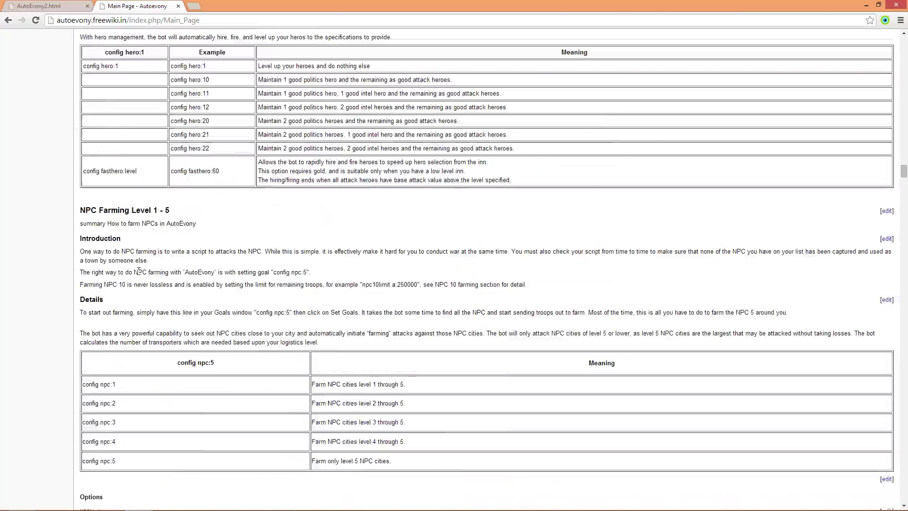
pyautogui.scroll(-20, 139, 268)
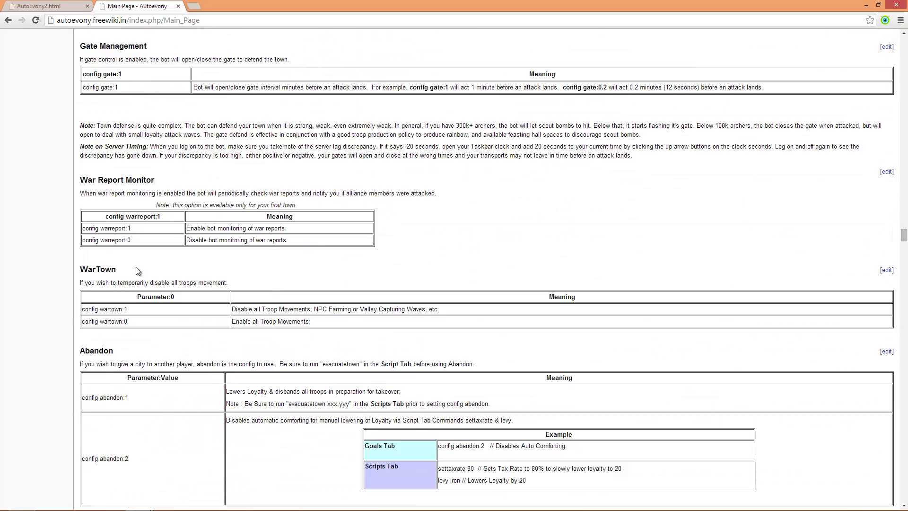
pyautogui.scroll(-20, 133, 284)
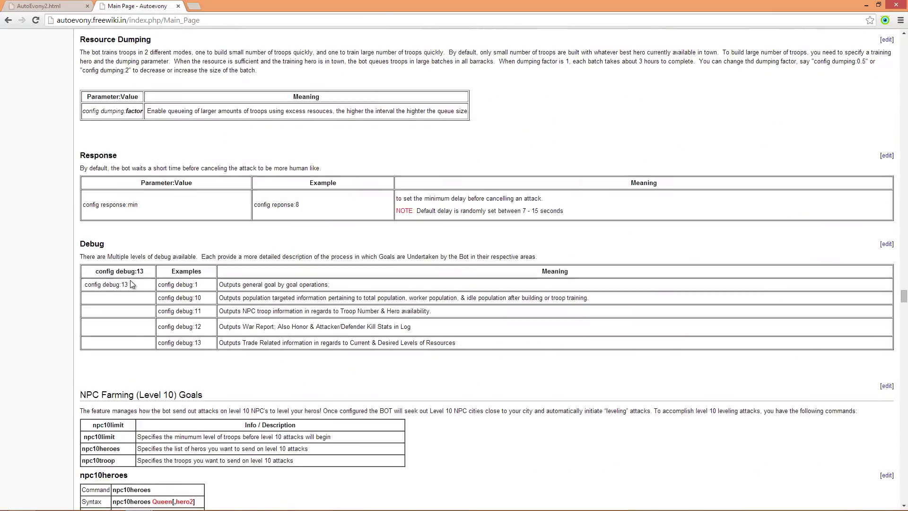